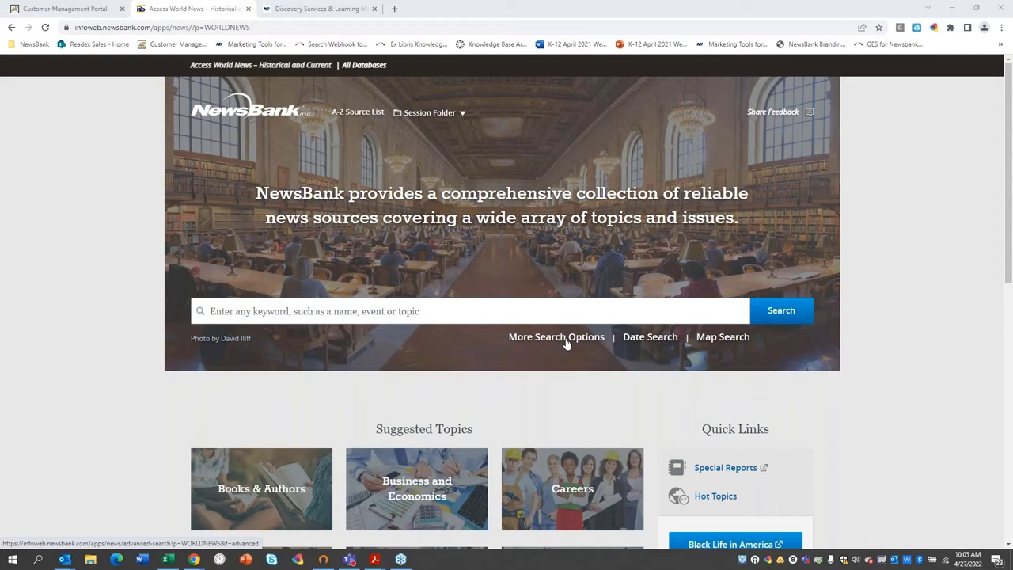
Search the news database for "climate change" and flooding, and skim the list of results
click(374, 315)
click(260, 420)
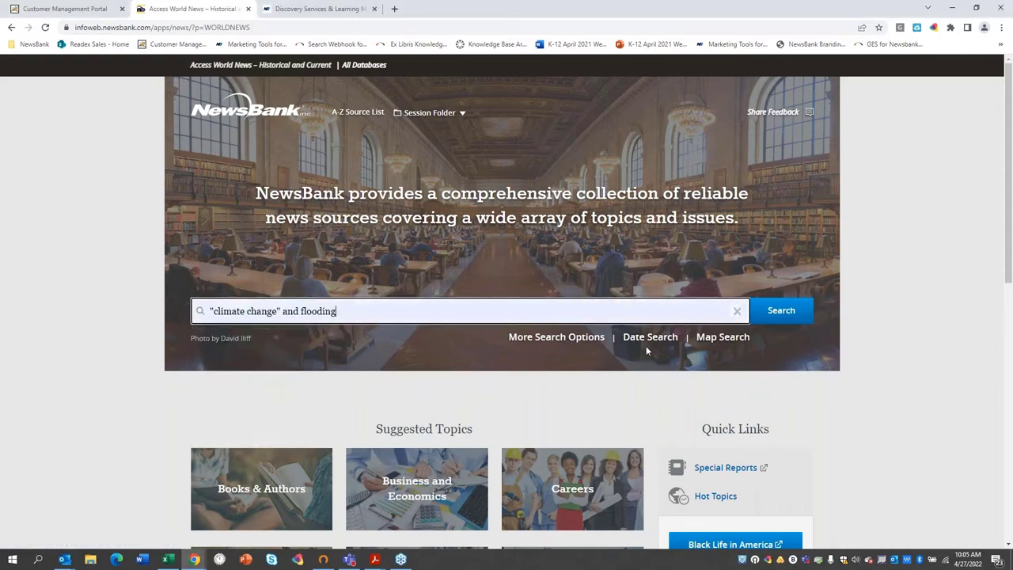
click(780, 311)
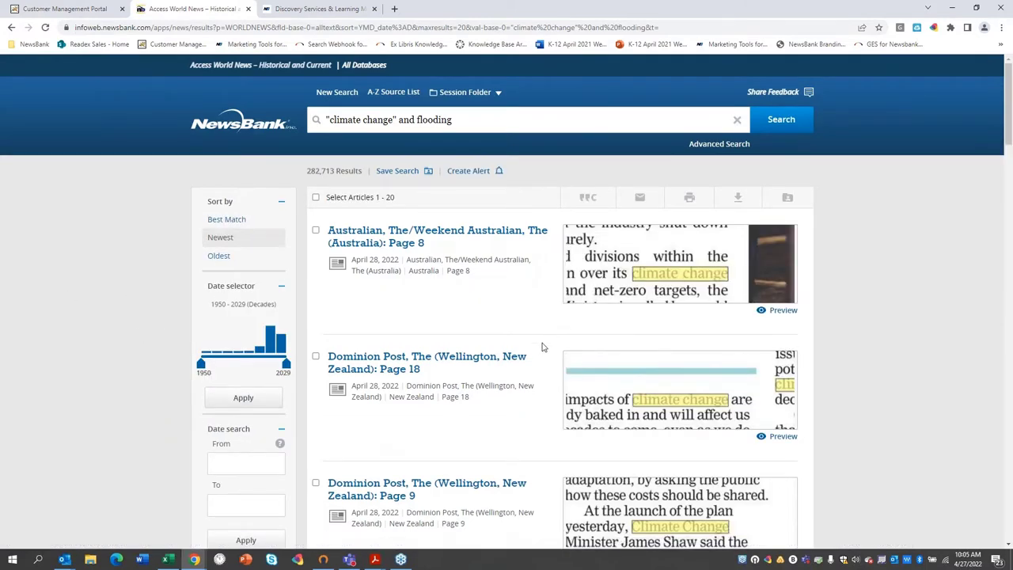
scroll(538, 348, down, 3)
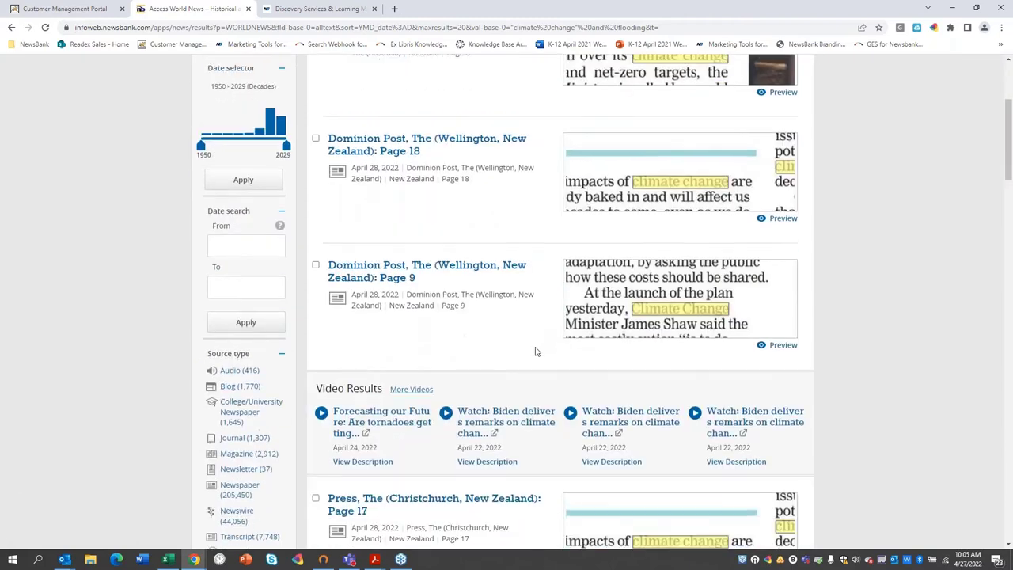
scroll(535, 351, down, 5)
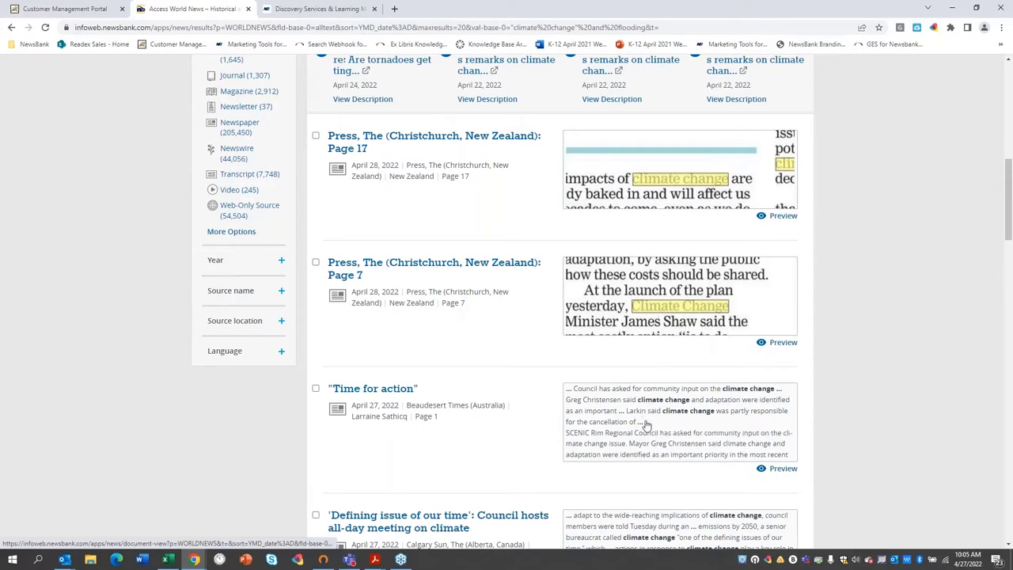
scroll(643, 420, up, 8)
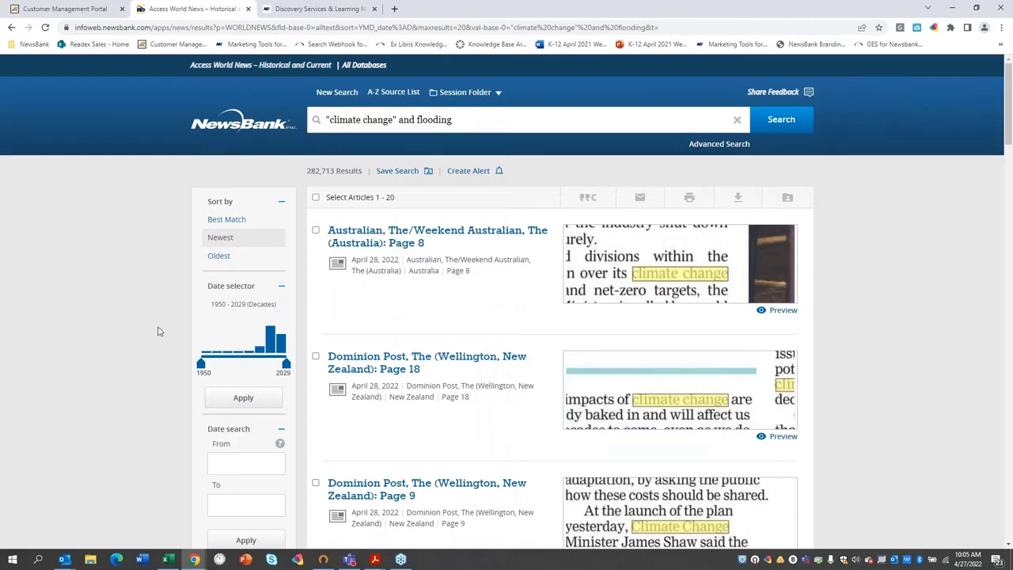
Review the filters available for the results, including date, source type and the language options
scroll(155, 380, down, 1)
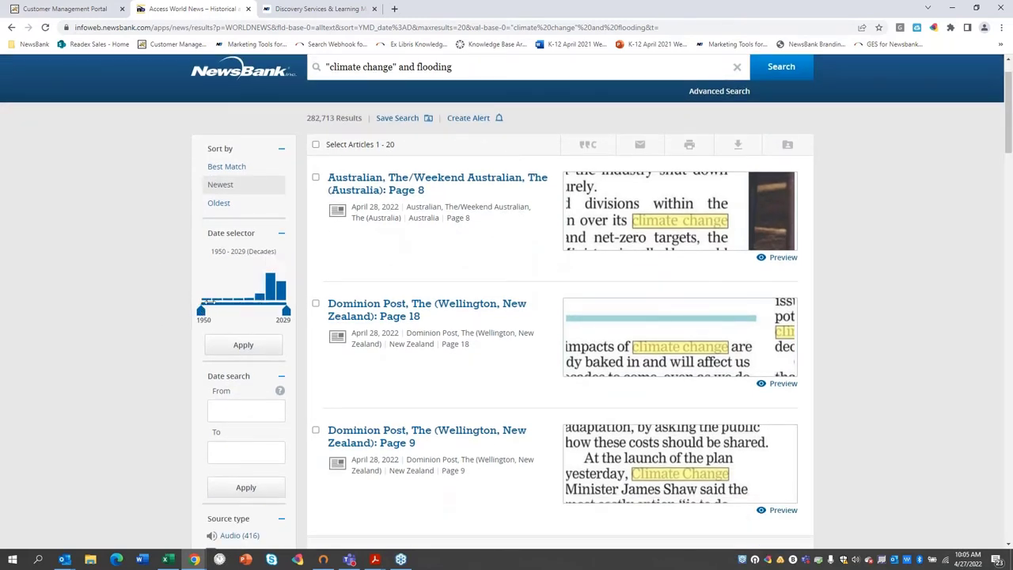
mouse_move(258, 303)
scroll(165, 401, down, 1)
scroll(165, 401, down, 3)
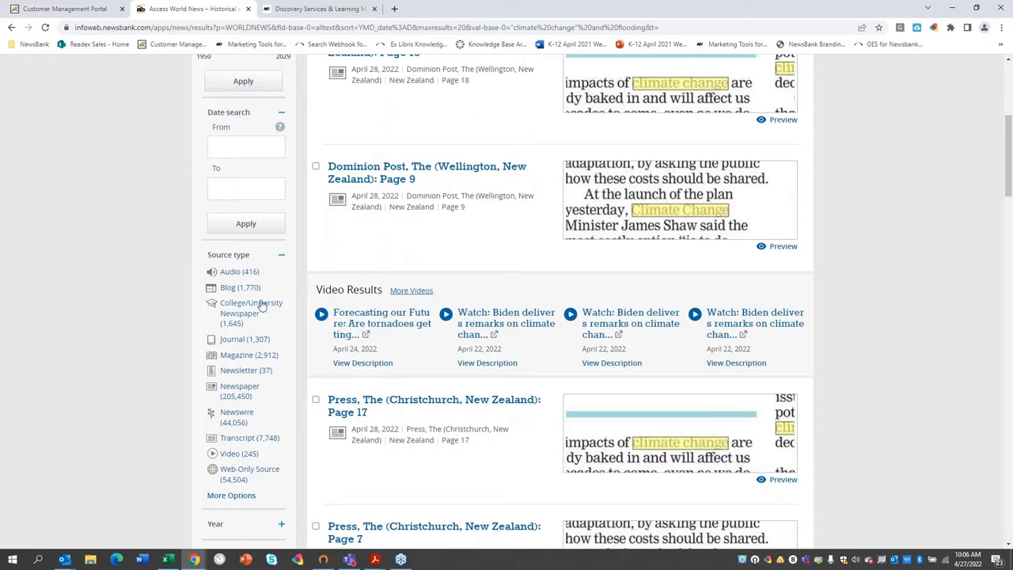
scroll(193, 405, down, 1)
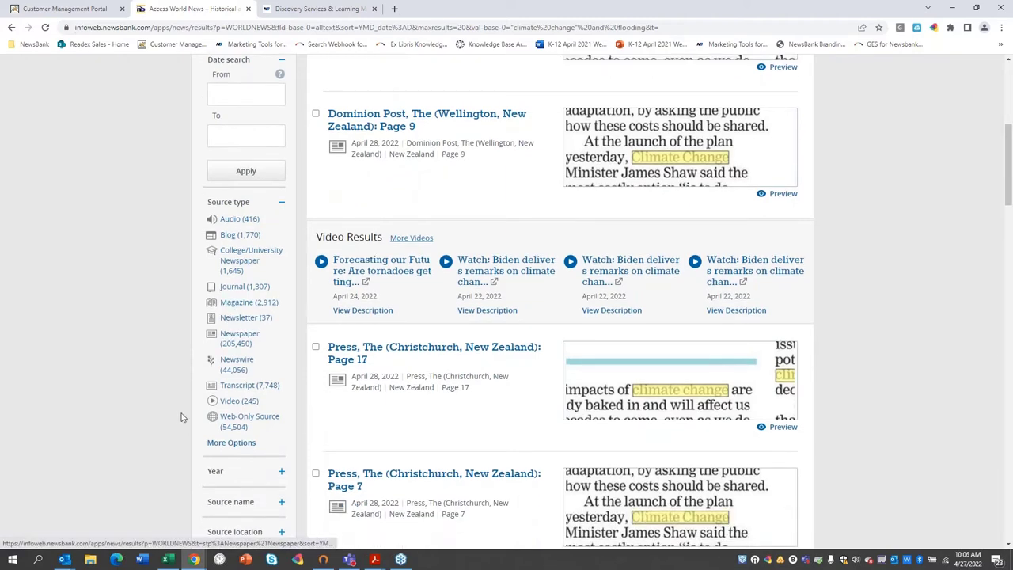
scroll(180, 421, down, 1)
scroll(180, 421, down, 2)
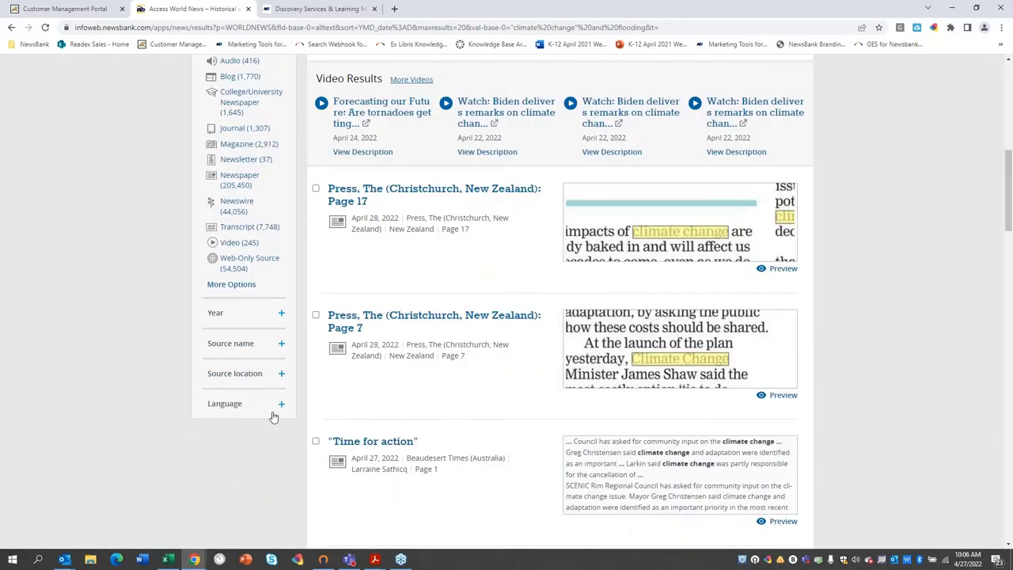
click(281, 406)
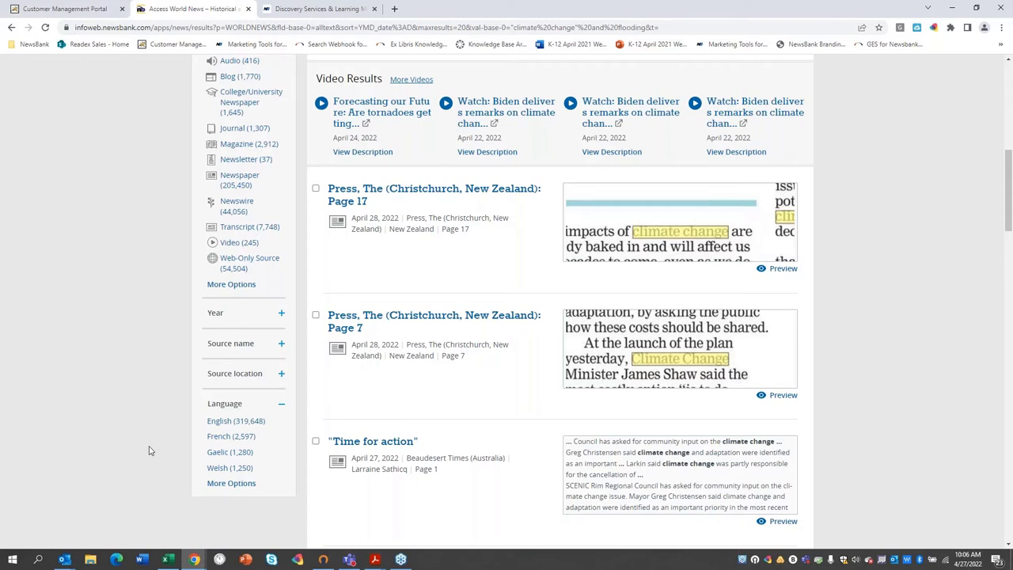
click(283, 402)
Filter the results by source location to the continents Australia/Oceania and North America
click(281, 374)
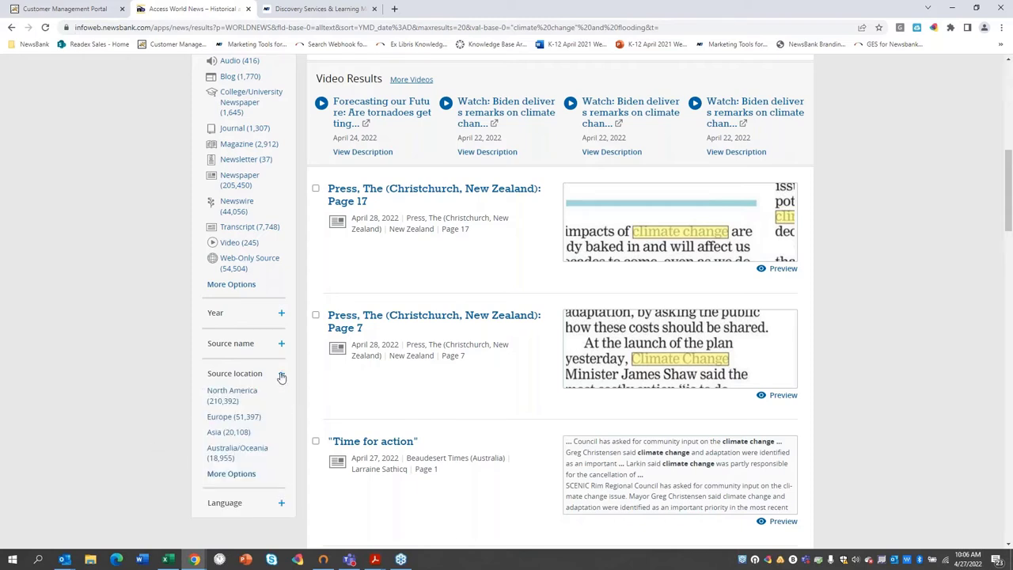
click(240, 474)
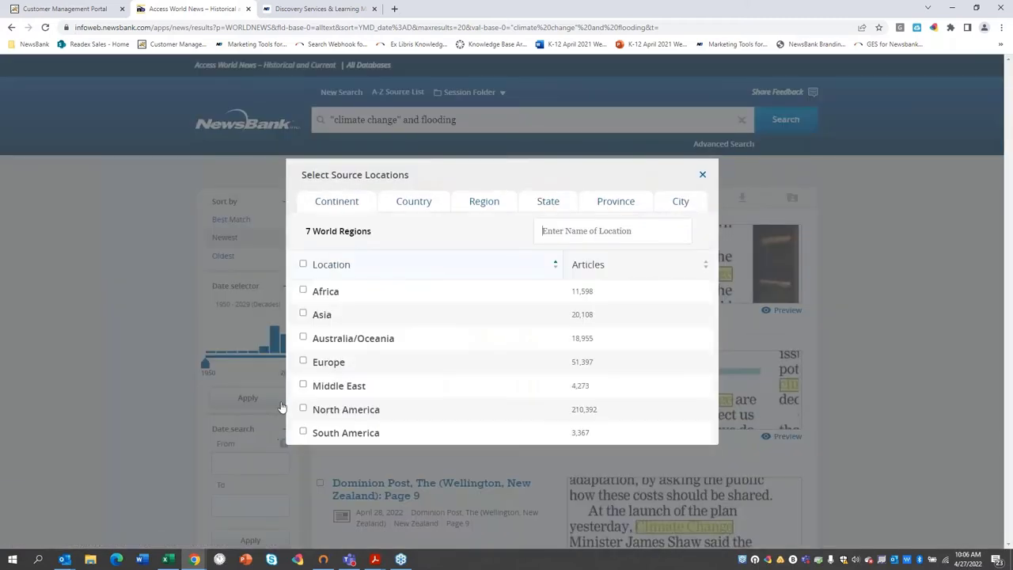
click(328, 201)
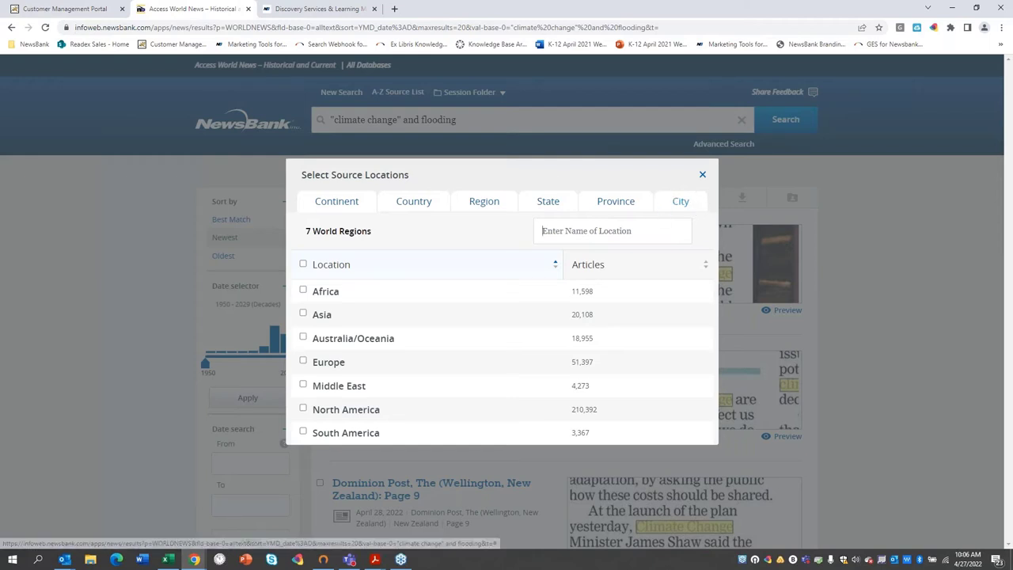
click(303, 338)
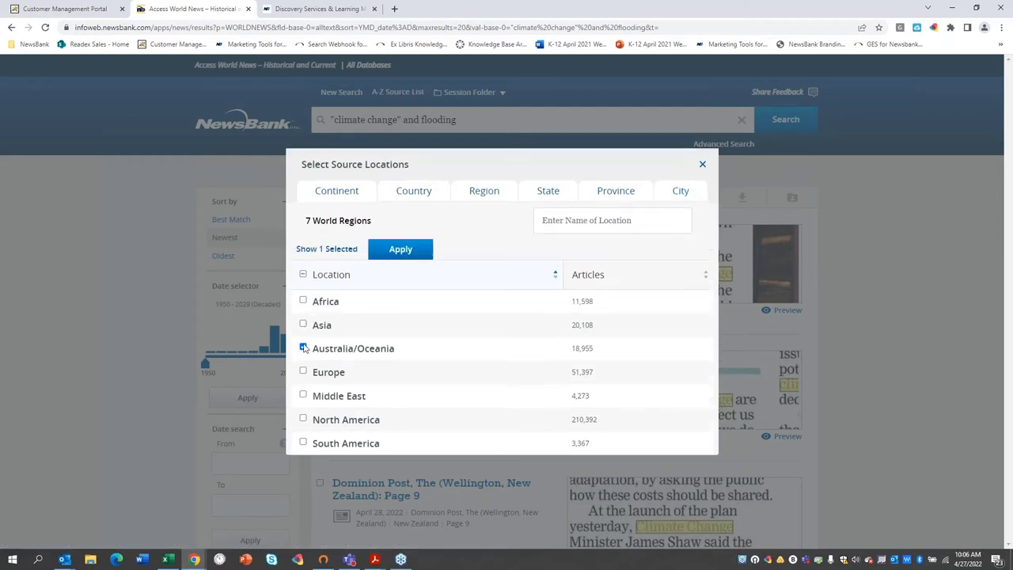
click(303, 419)
click(402, 251)
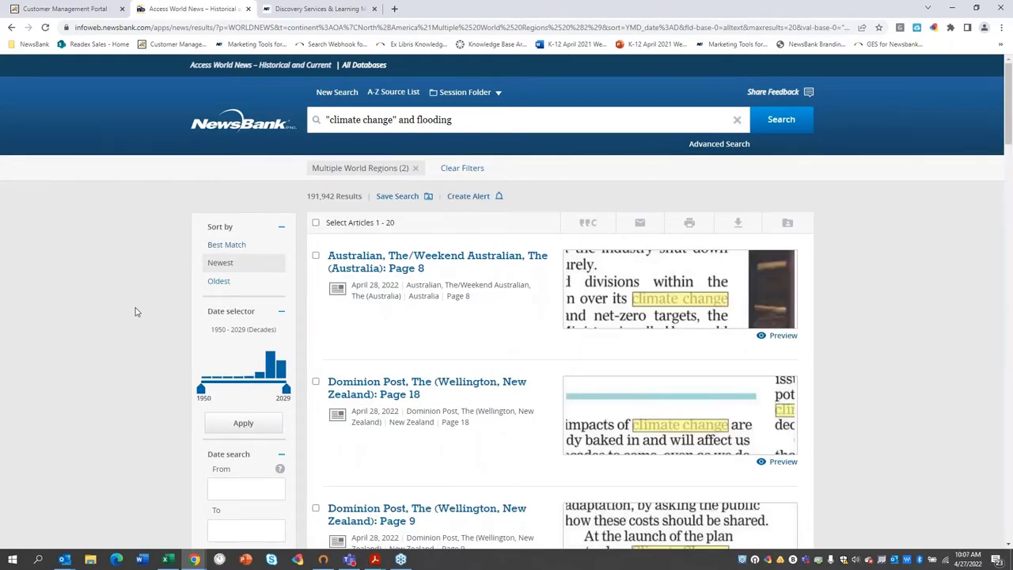
Open the Detroit News page A2 article "Runoff, warmer temps risk life in creeks, rivers" from the filtered results
scroll(134, 312, down, 2)
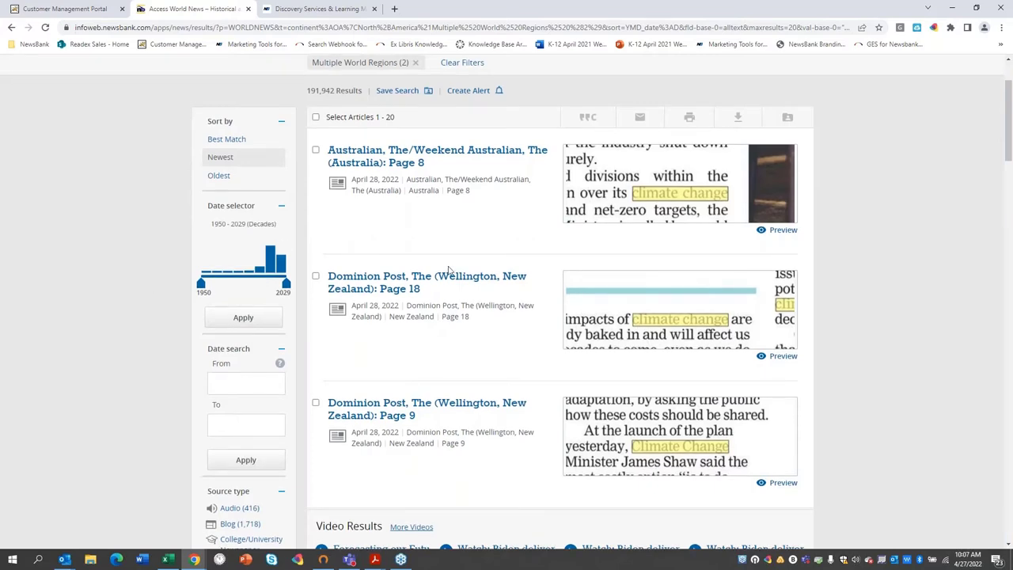
scroll(565, 301, up, 1)
scroll(563, 310, down, 4)
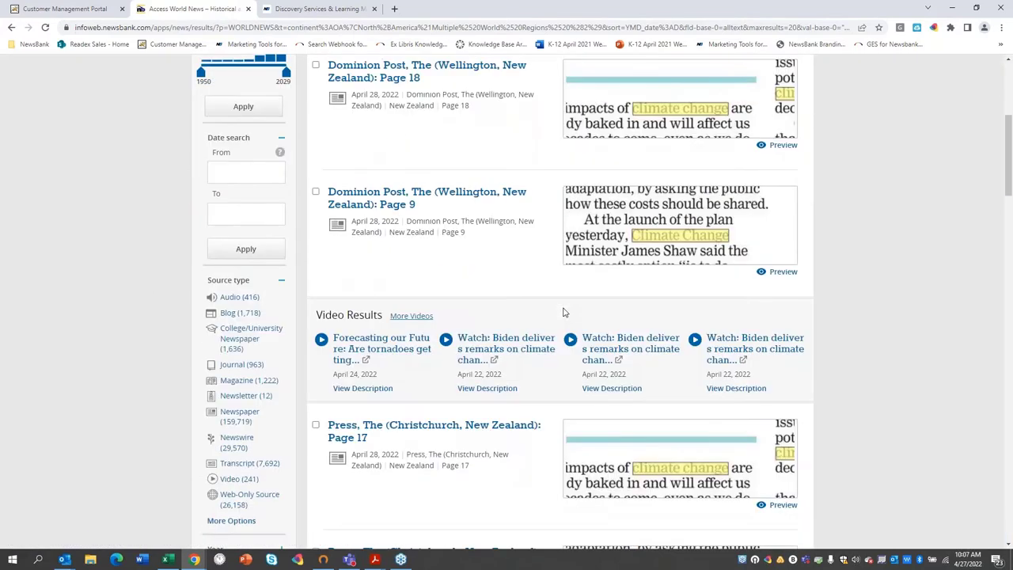
scroll(489, 295, up, 5)
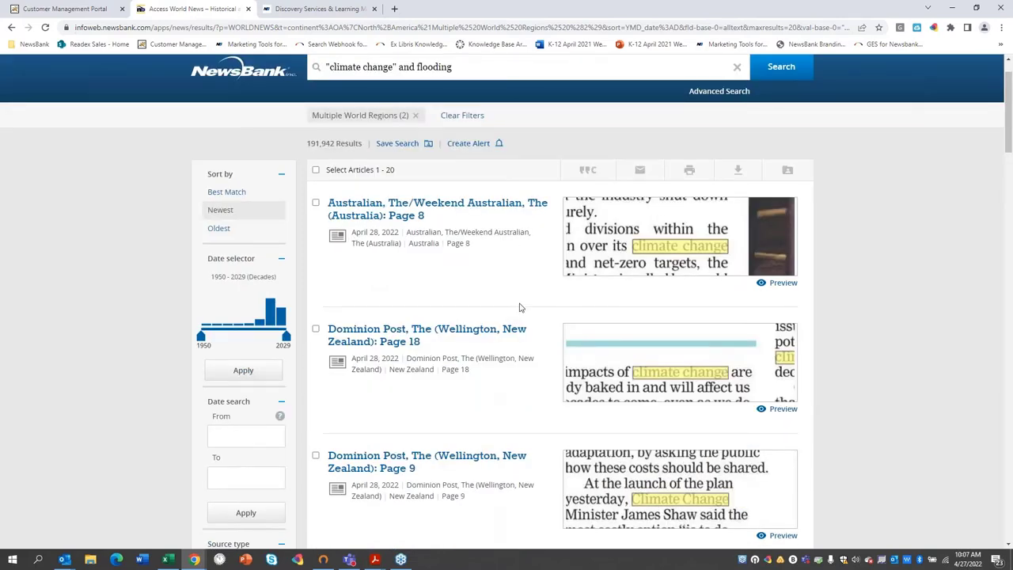
scroll(518, 313, down, 7)
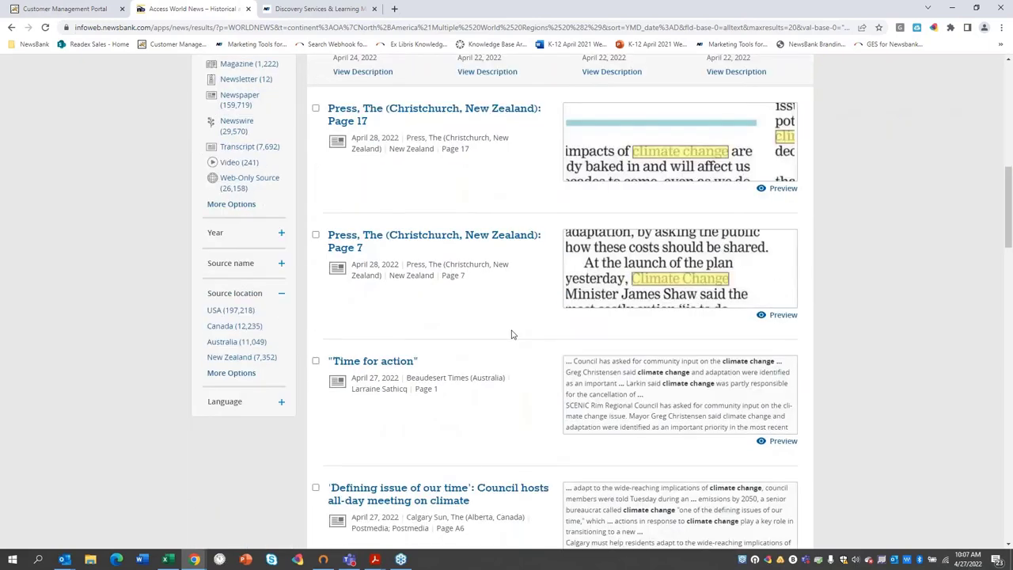
scroll(511, 334, down, 1)
scroll(486, 349, down, 1)
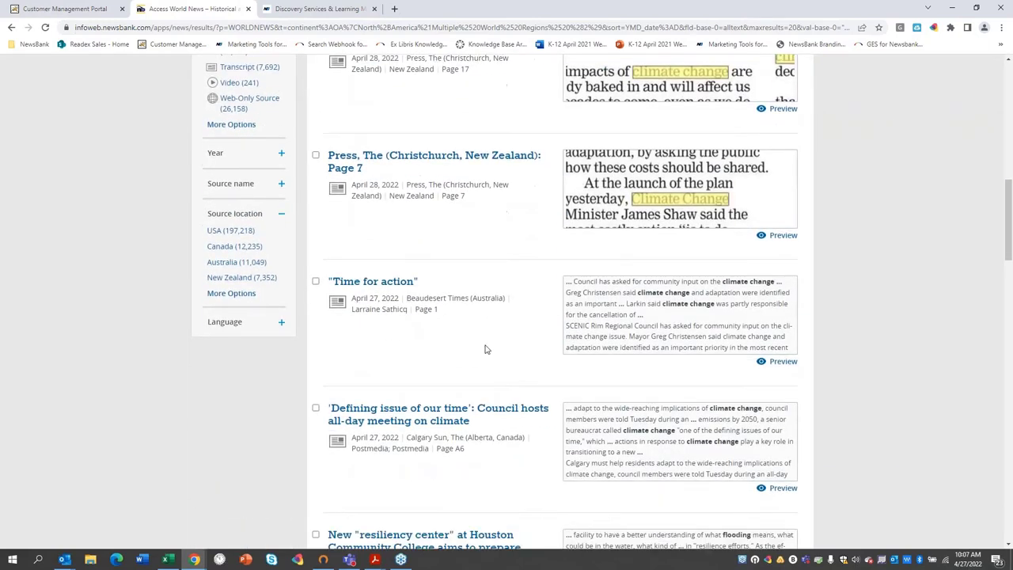
scroll(484, 348, down, 3)
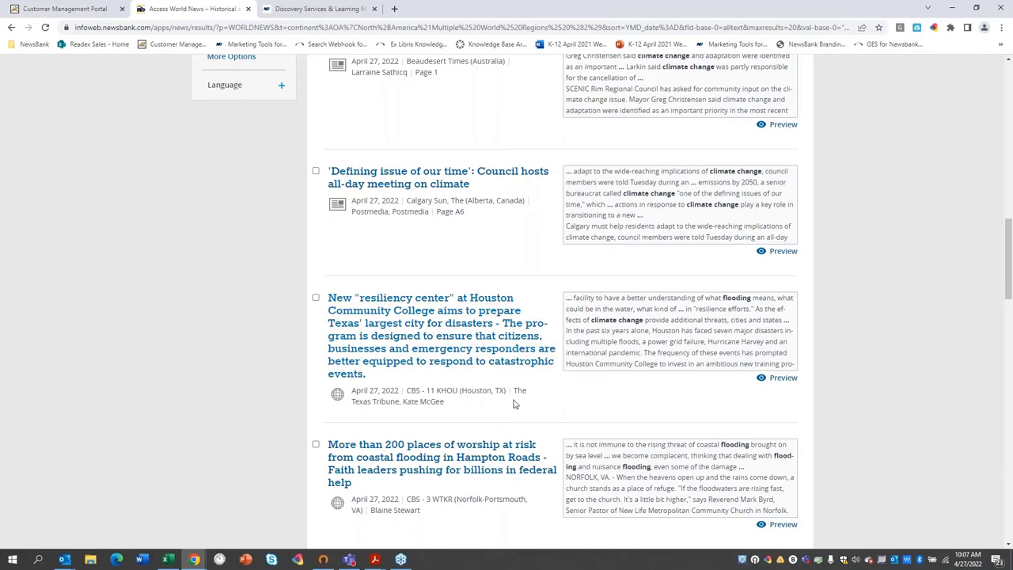
scroll(542, 415, down, 4)
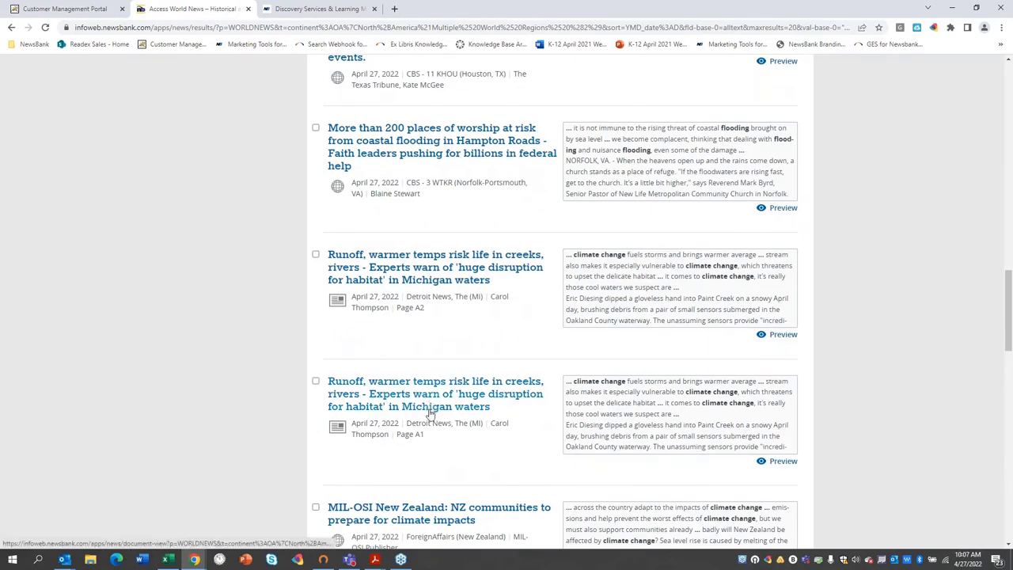
click(435, 274)
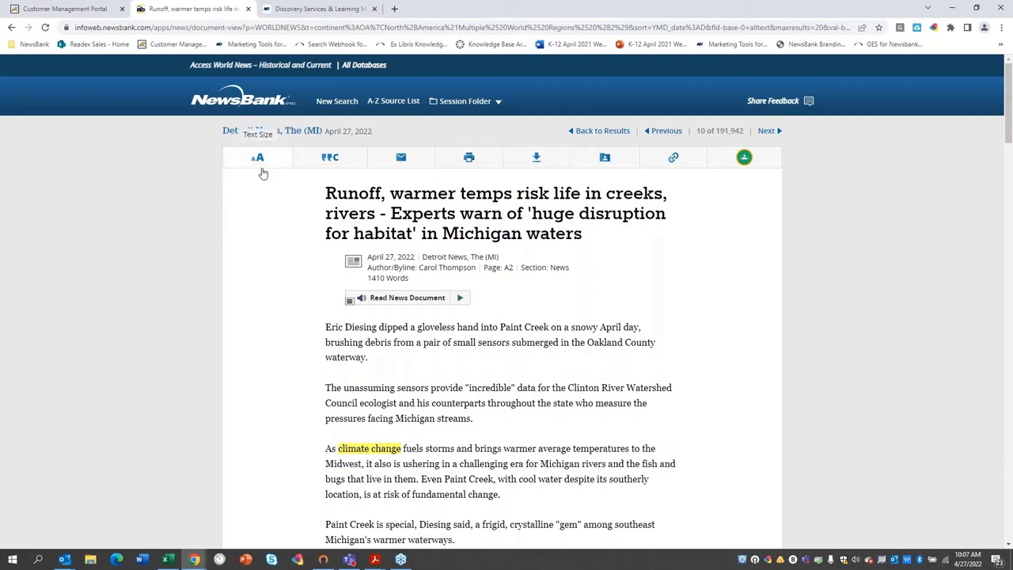
Review the article's citation formats and the account form for creating a personal folder, closing each without entering anything
click(331, 158)
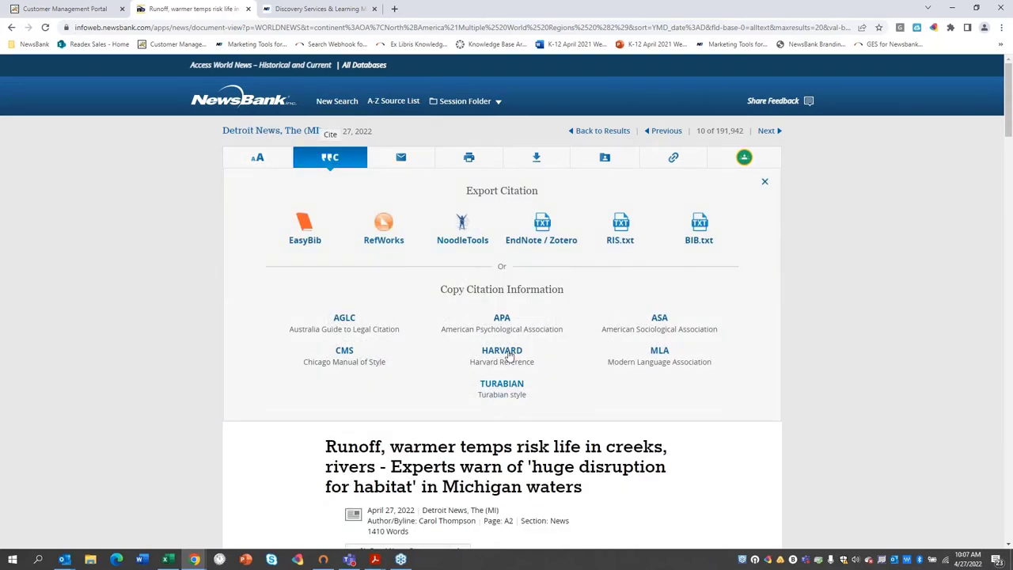
click(765, 185)
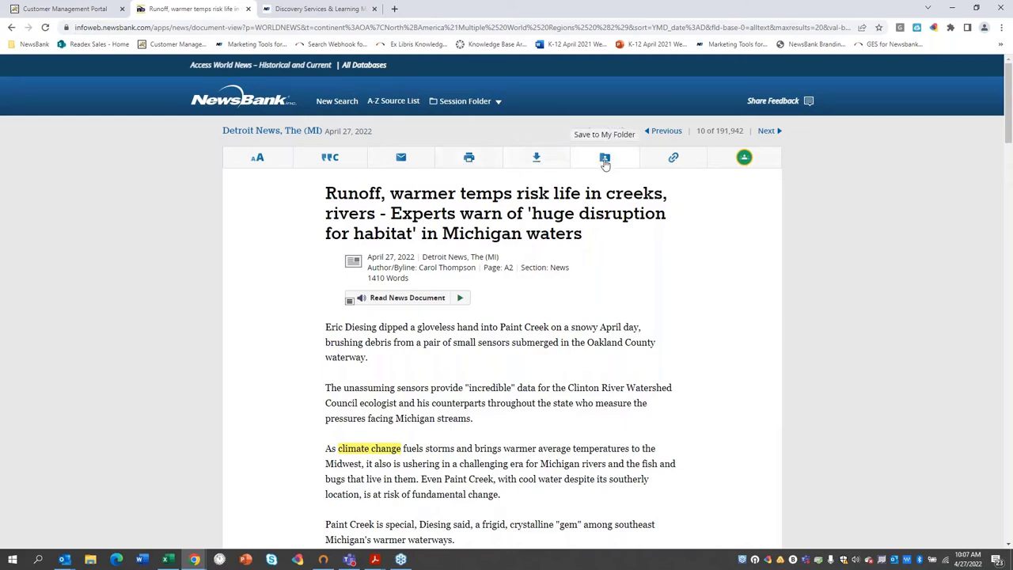
click(494, 101)
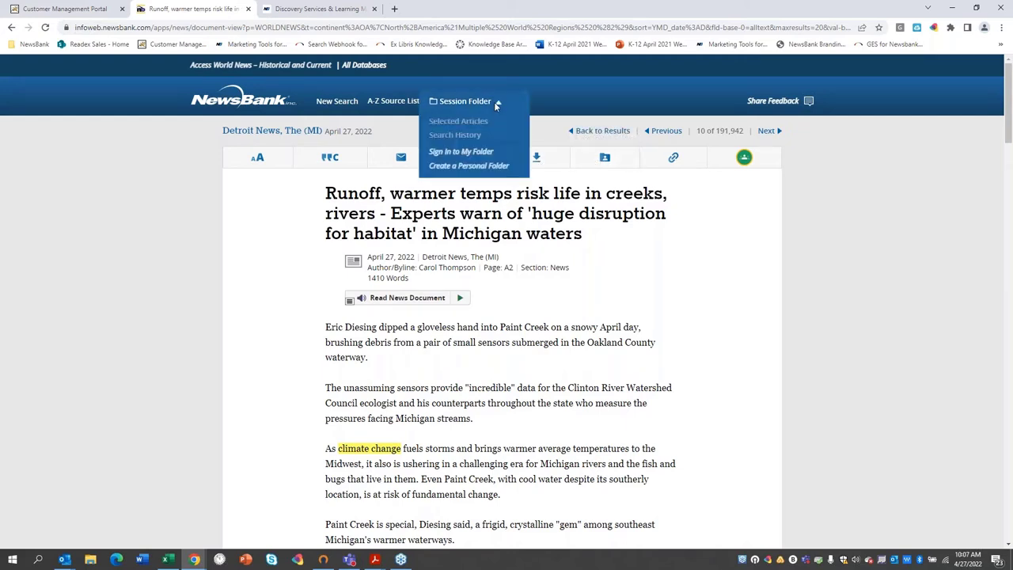
click(482, 167)
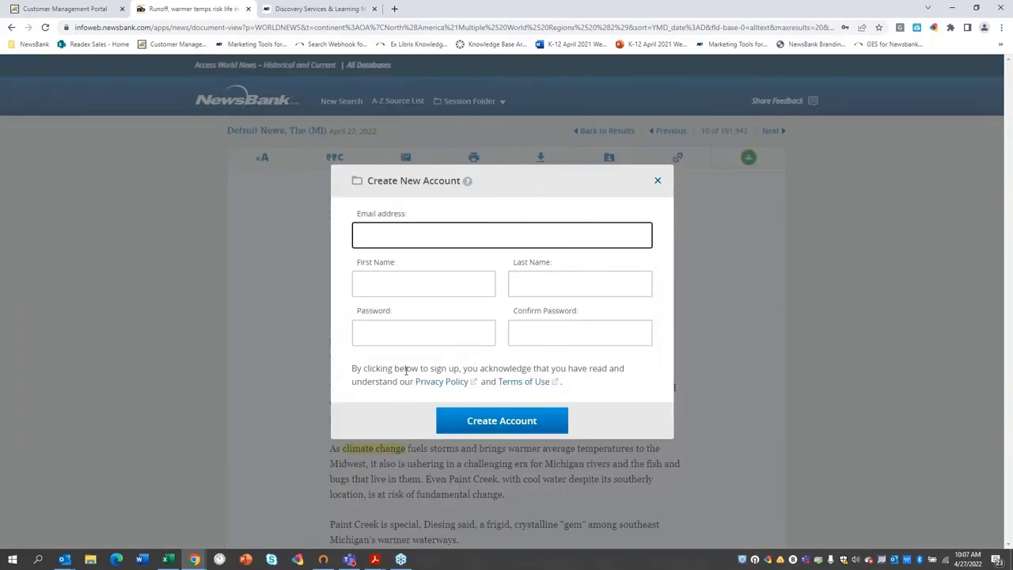
click(657, 183)
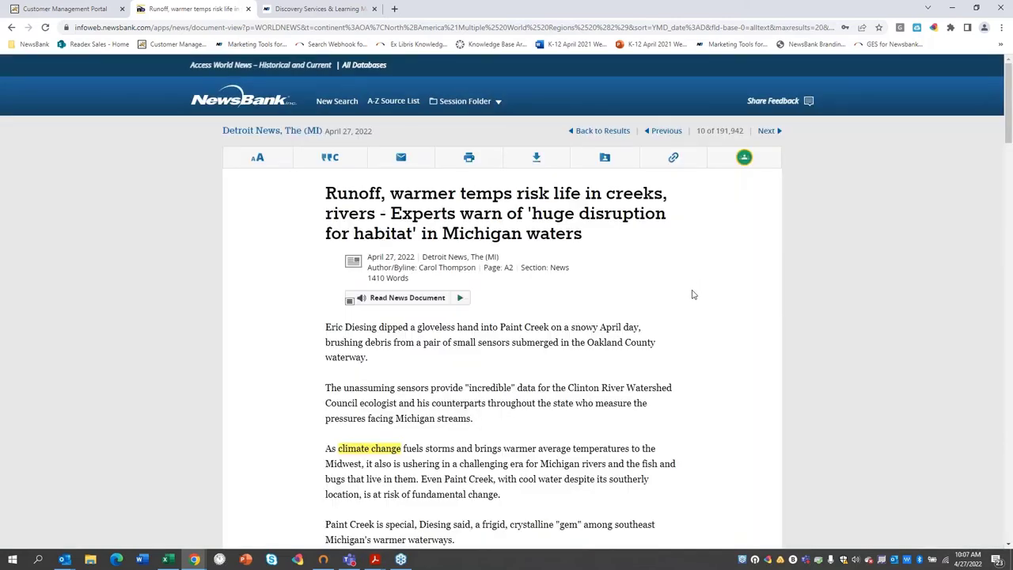
View the article's copyable link, close it, and look over the beginning of the article text
click(674, 159)
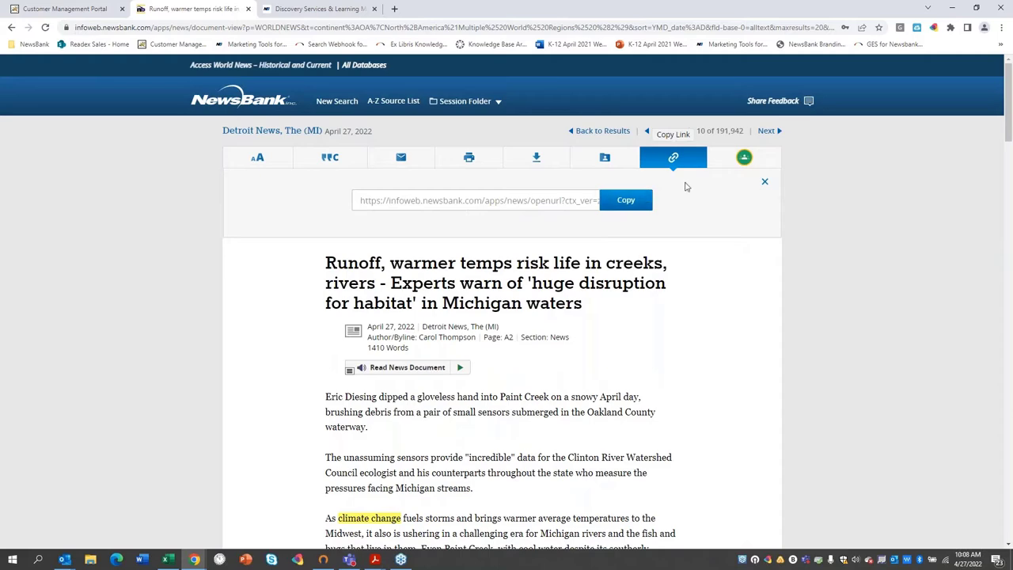
click(765, 185)
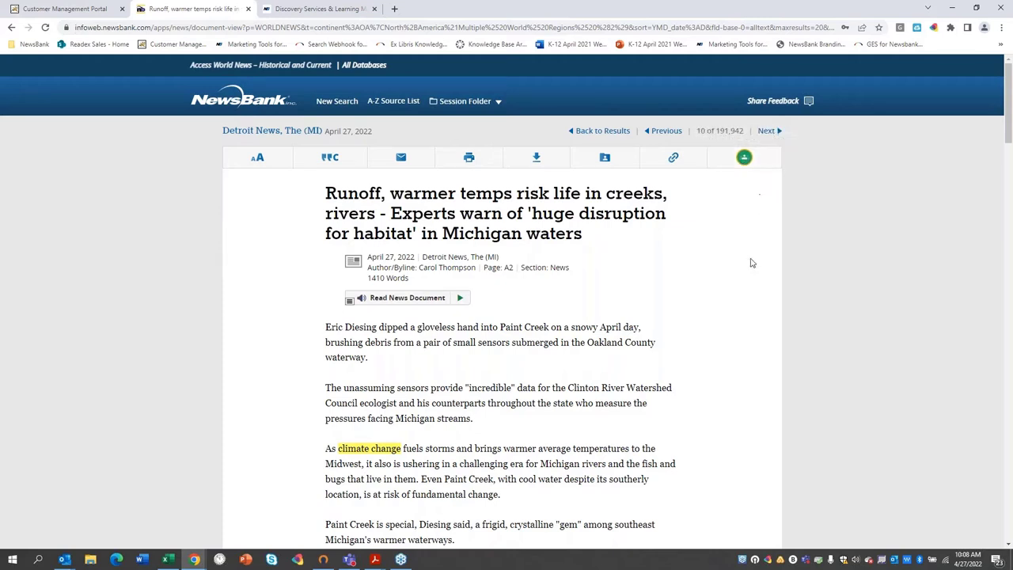
scroll(750, 265, down, 1)
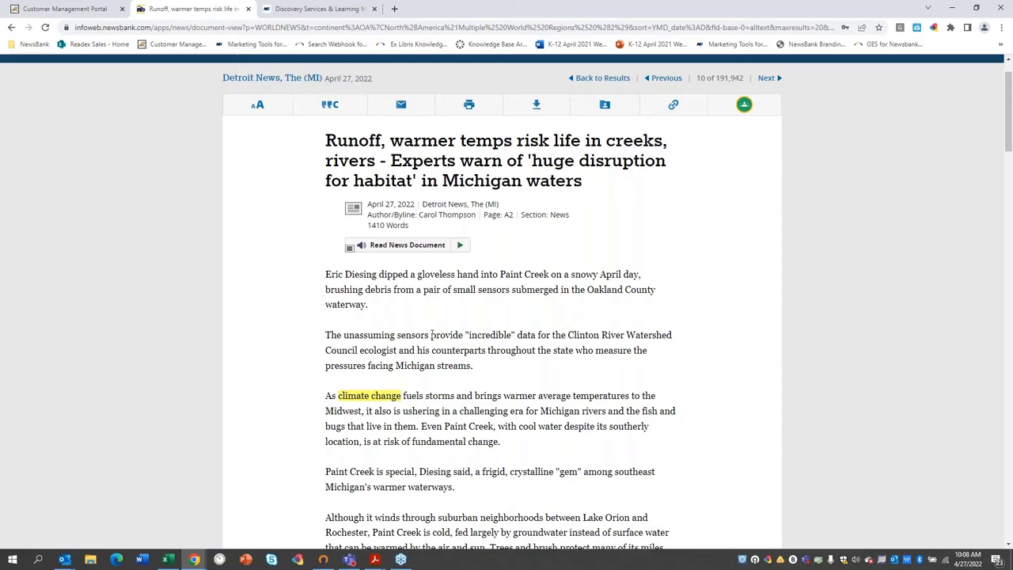
scroll(447, 319, up, 1)
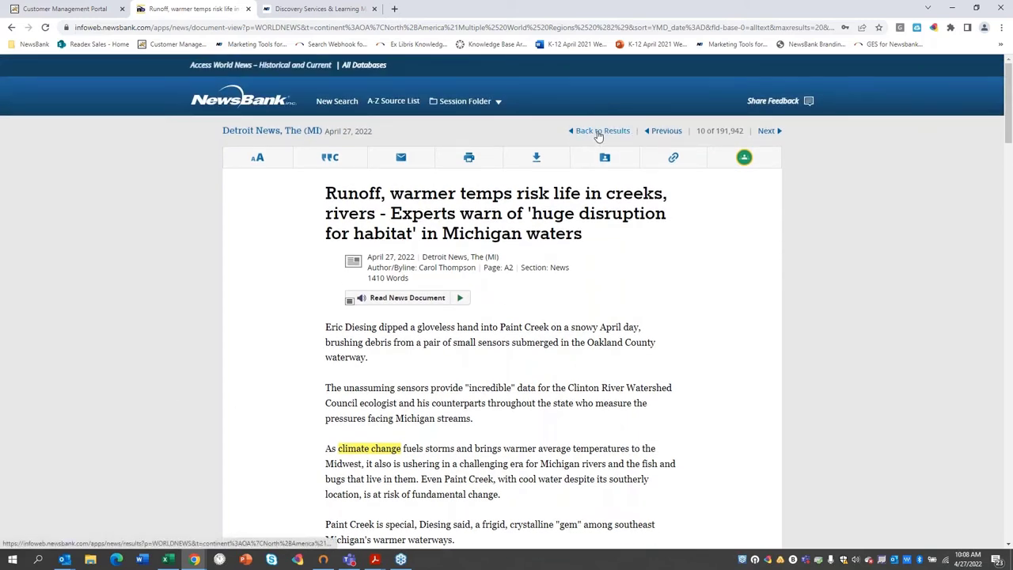
Return from the article to the filtered search results and browse further down the list
click(598, 132)
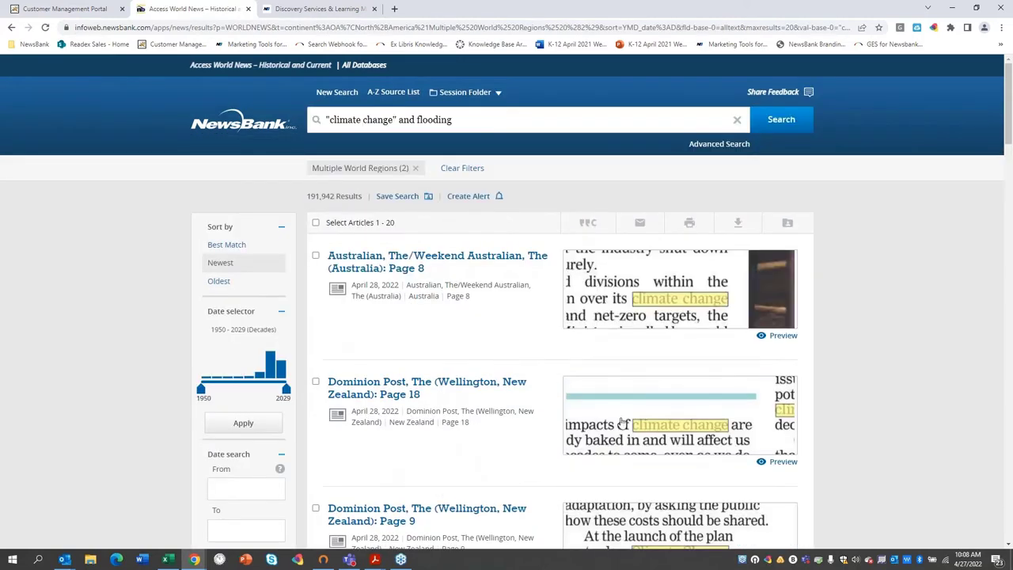
scroll(648, 441, down, 9)
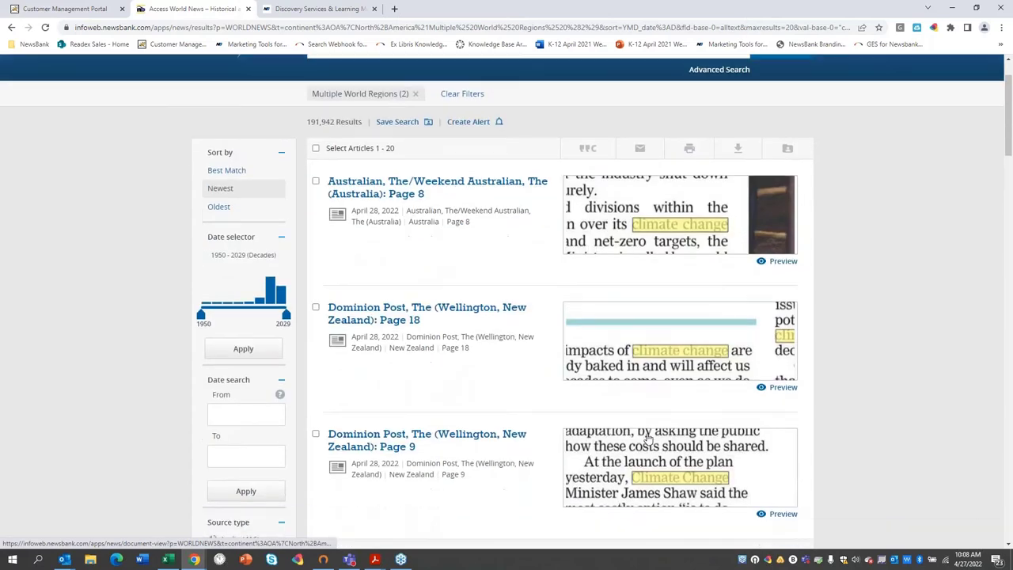
scroll(647, 447, down, 1)
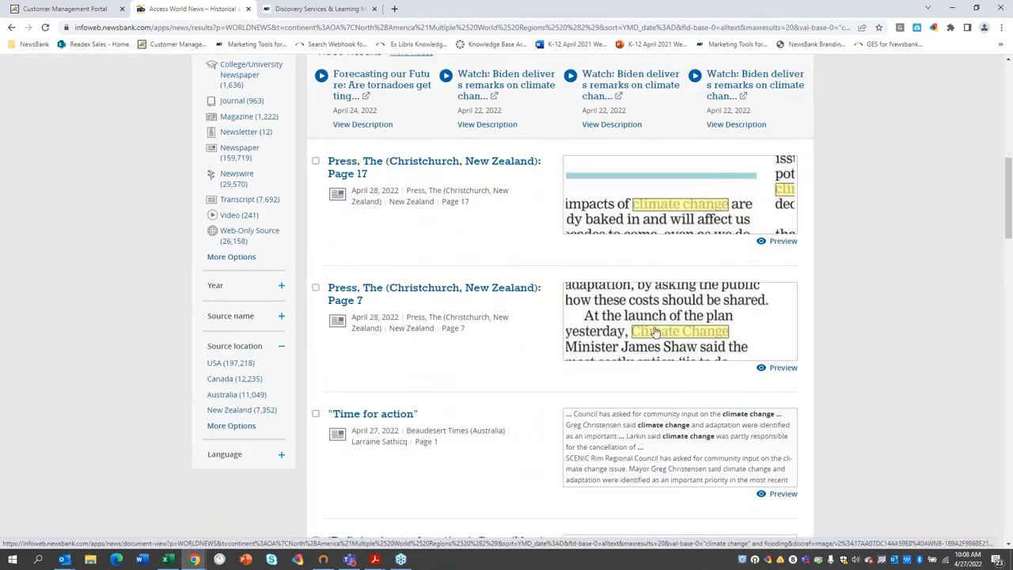
Open page 8 of The Australian, April 28, 2022, from the search results and zoom out to look over the page
scroll(647, 336, up, 5)
scroll(647, 338, up, 3)
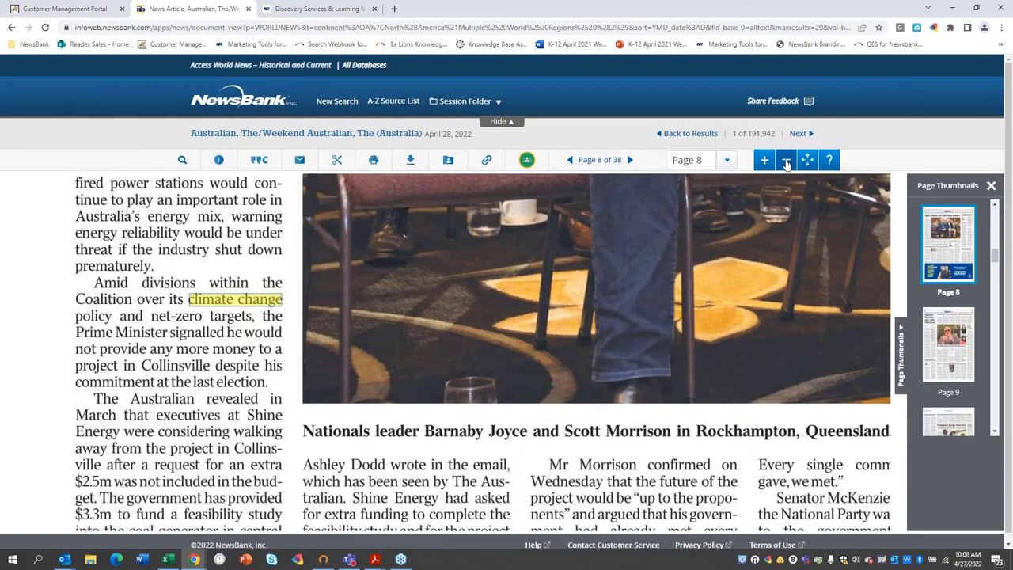
click(786, 162)
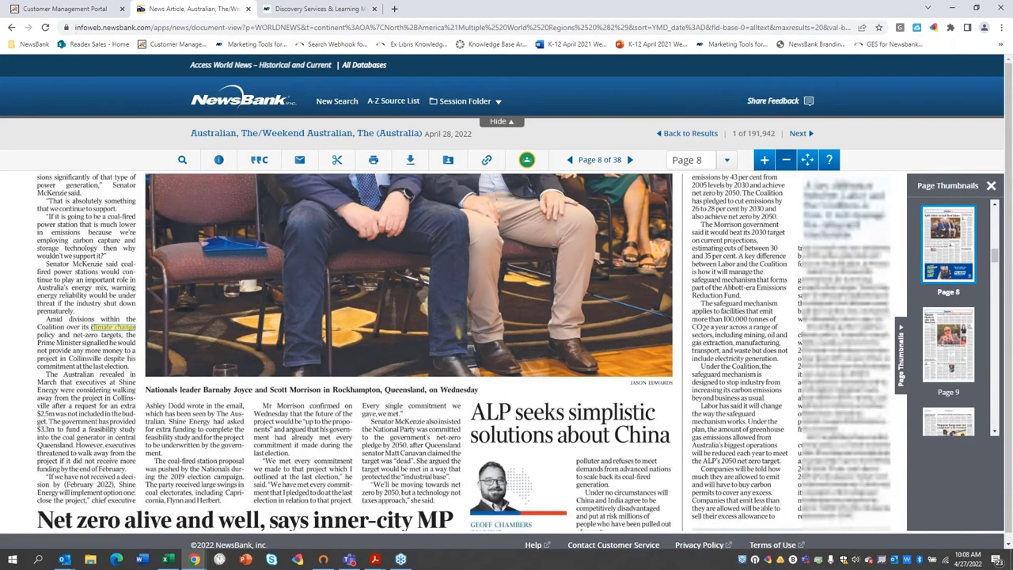
scroll(293, 284, up, 3)
scroll(292, 284, up, 5)
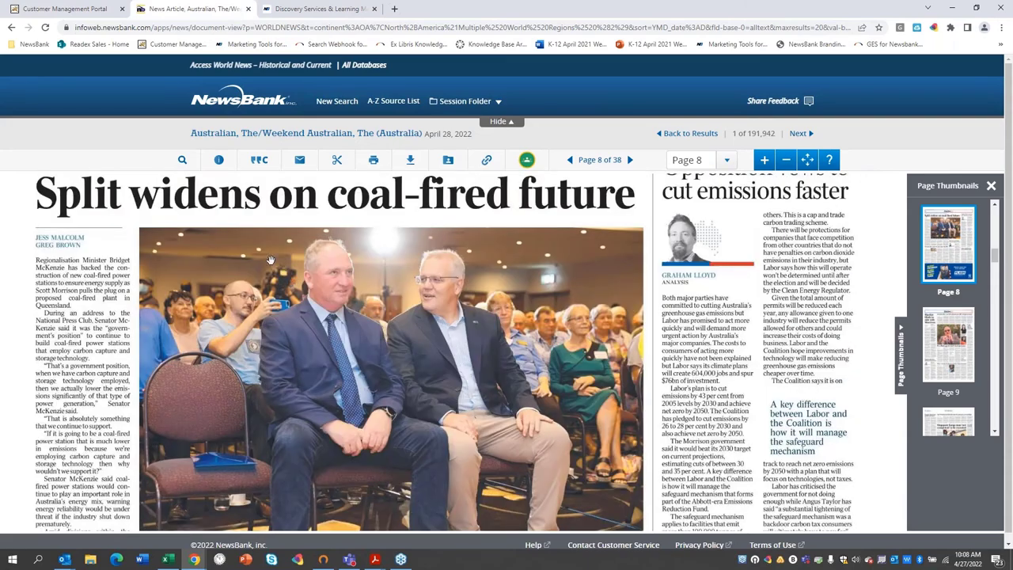
scroll(248, 278, down, 5)
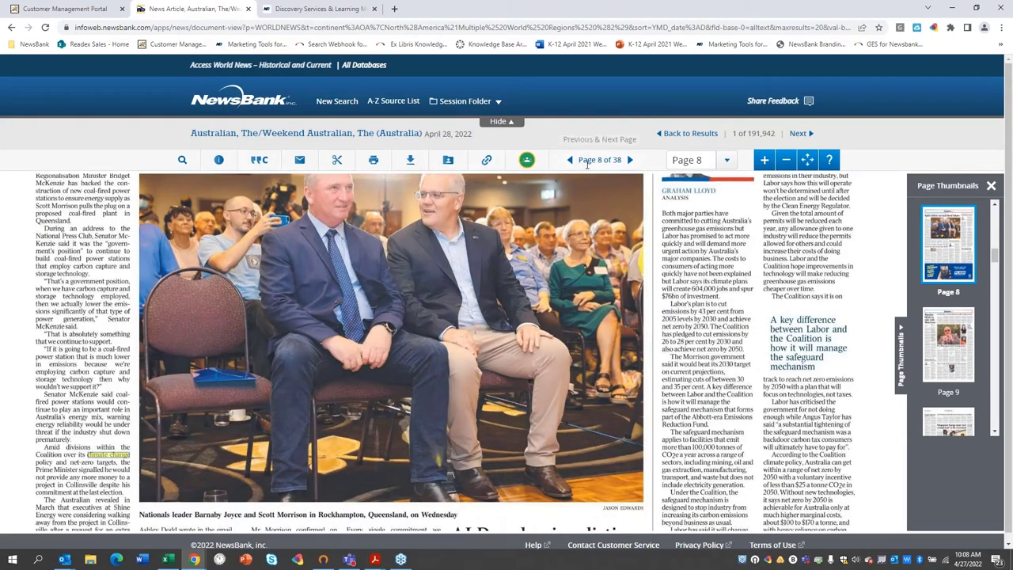
Start a clip on the newspaper page and fit its selection around the large photo of the two seated men and its caption
click(337, 161)
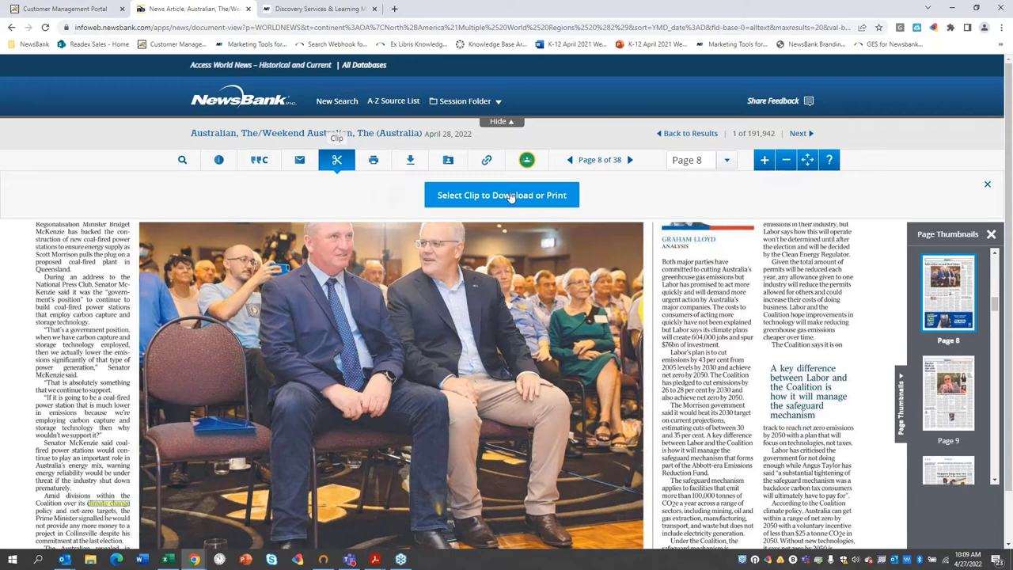
drag(14, 234, 155, 389)
scroll(300, 306, up, 3)
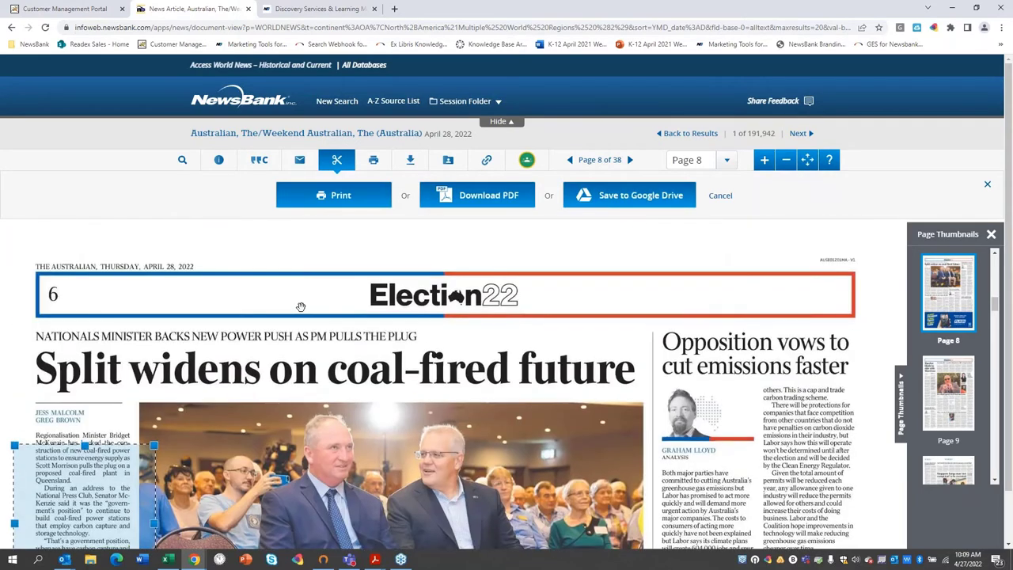
scroll(155, 314, down, 3)
drag(110, 311, 237, 303)
scroll(286, 349, down, 1)
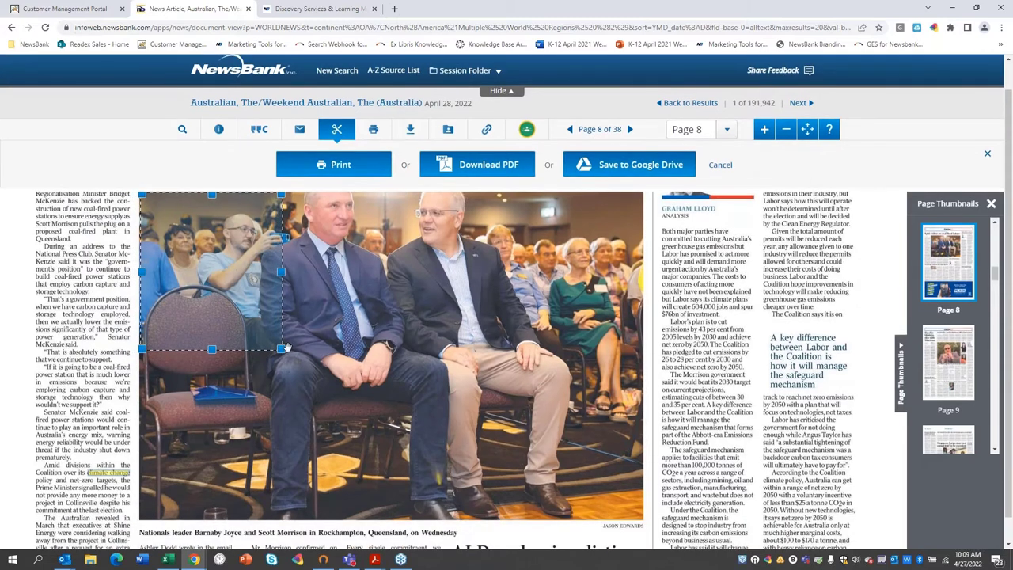
drag(283, 348, 646, 538)
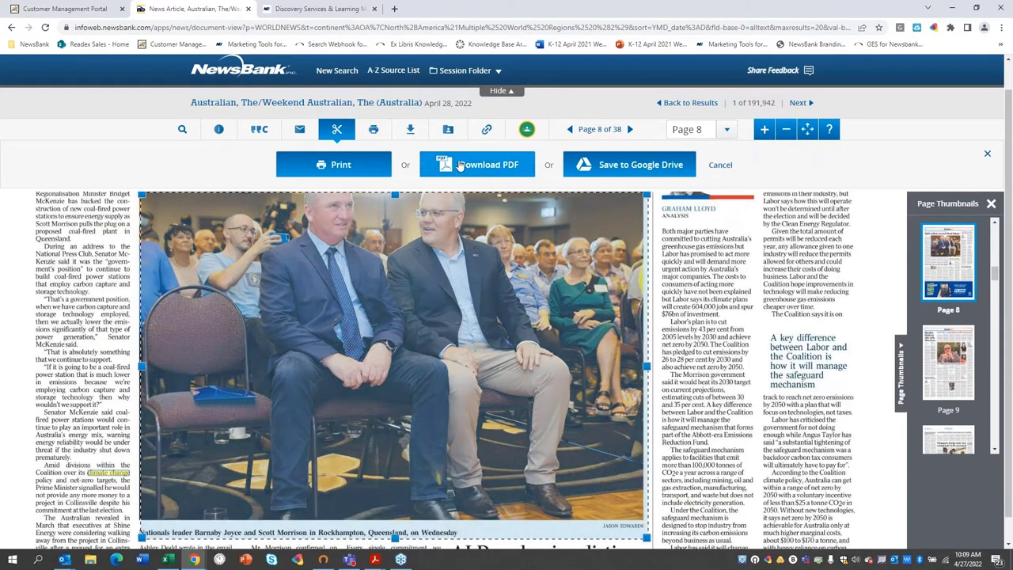
Download the clip as a PDF with an APA citation included
click(507, 168)
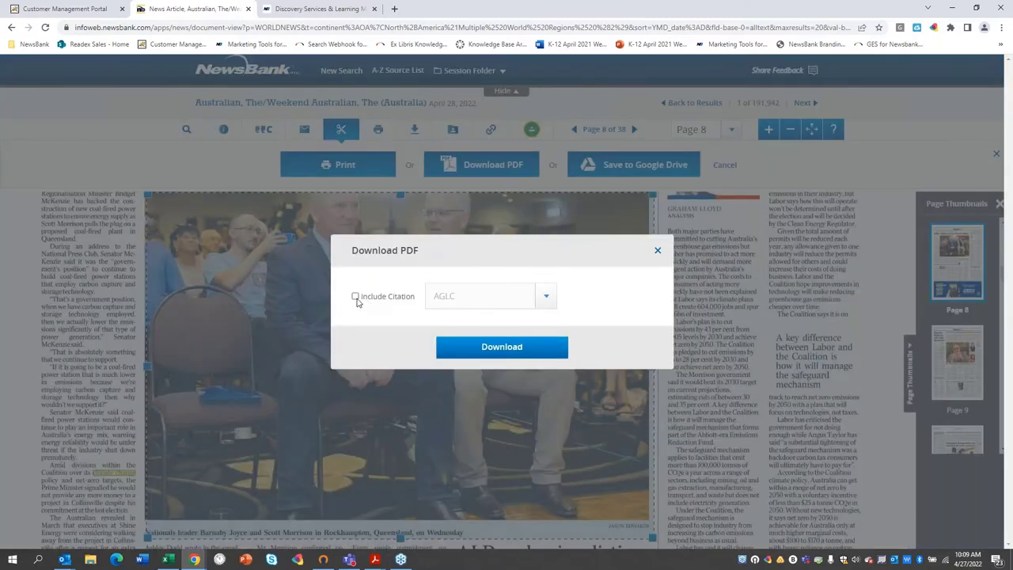
click(355, 298)
click(546, 298)
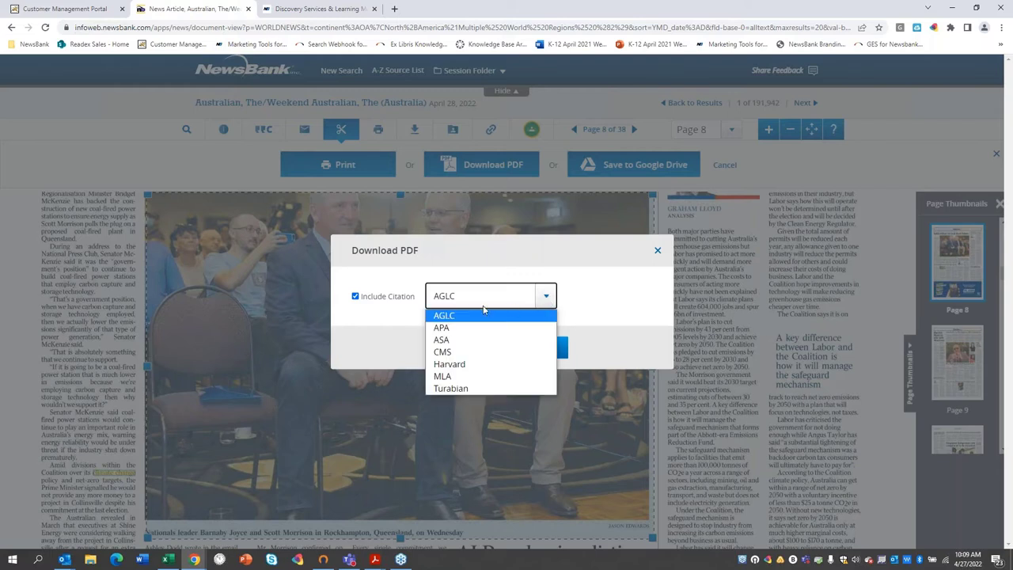
click(464, 329)
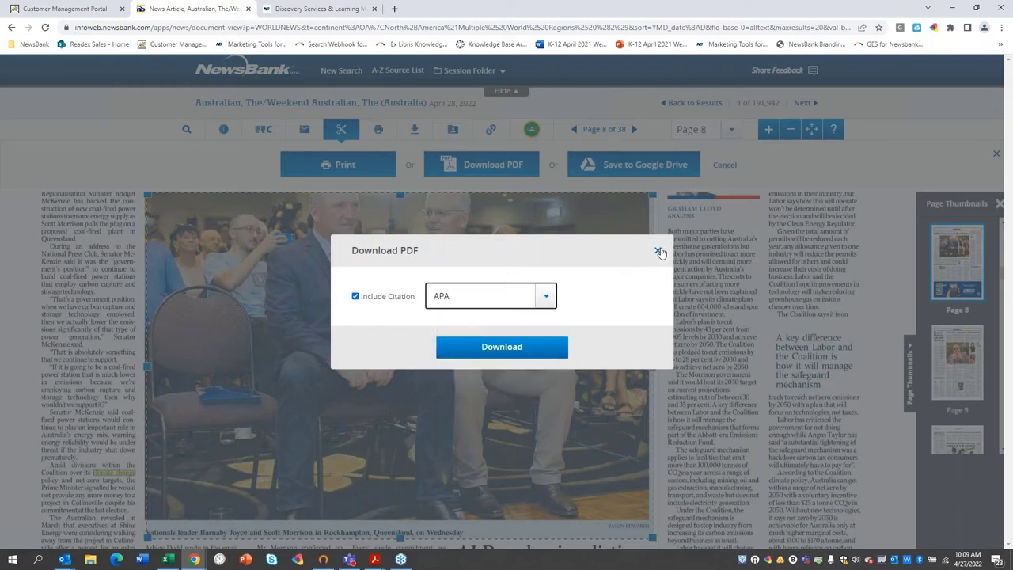
click(506, 356)
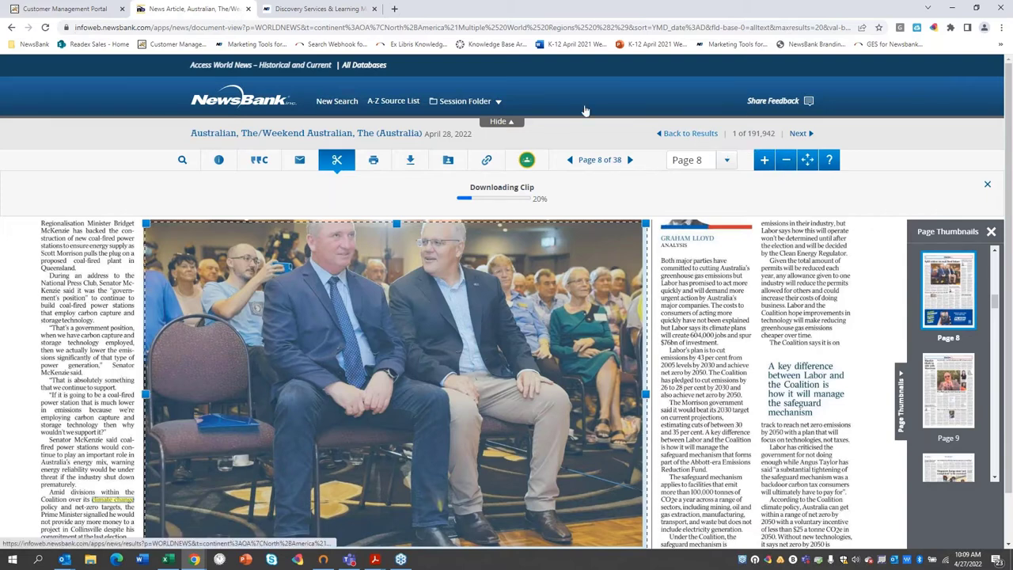
Return to the Access World News home page, dismiss the browser's download bar and look over the suggested topics
click(240, 102)
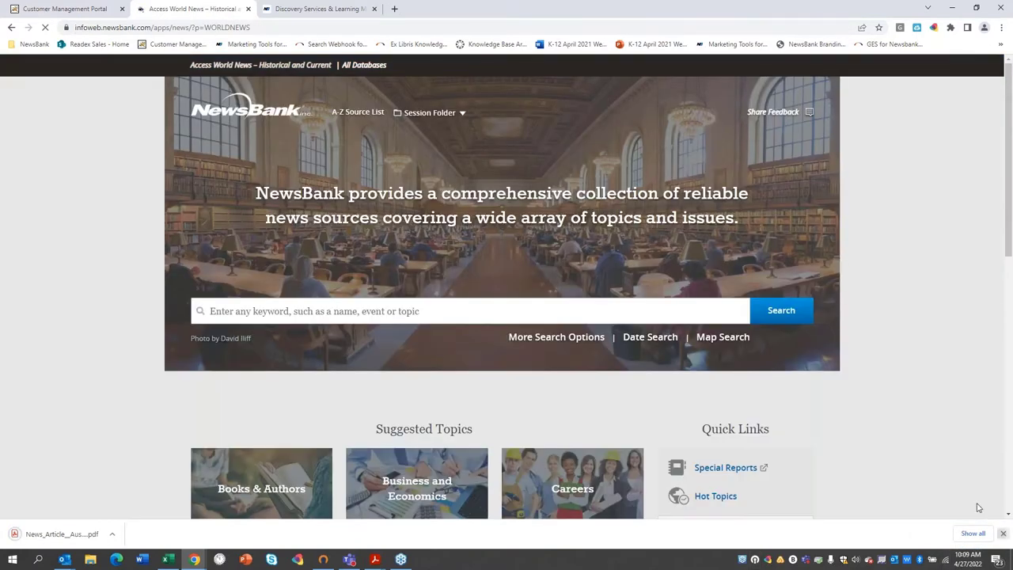
click(1002, 533)
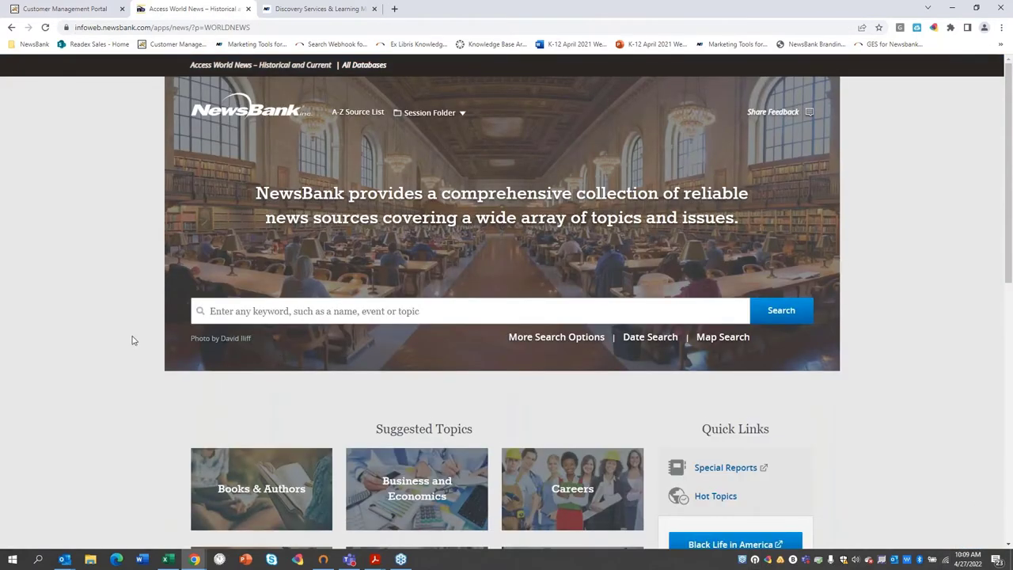
scroll(131, 339, down, 2)
scroll(124, 329, up, 1)
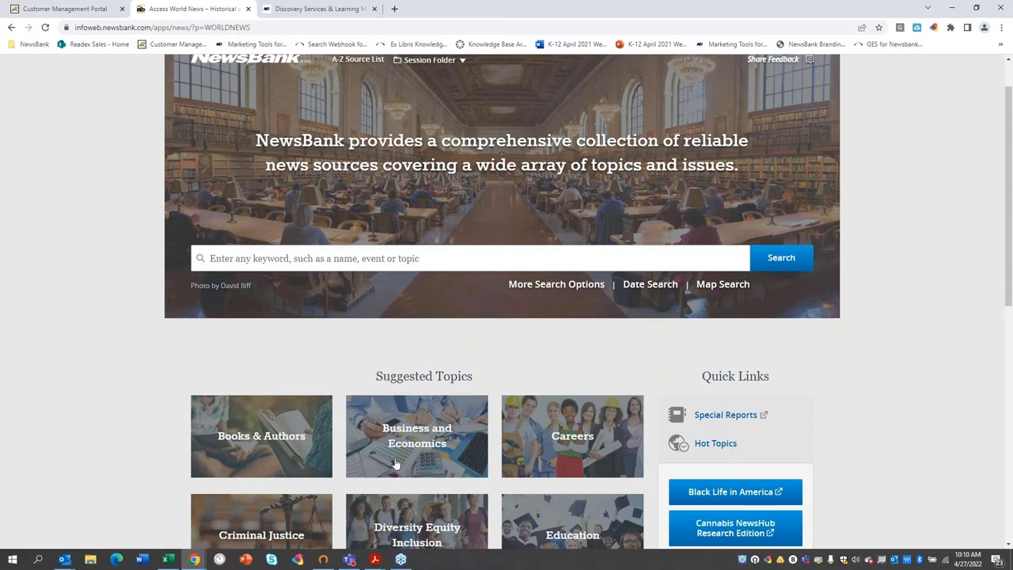
scroll(395, 463, down, 1)
scroll(396, 463, down, 1)
scroll(515, 427, up, 1)
scroll(518, 435, down, 3)
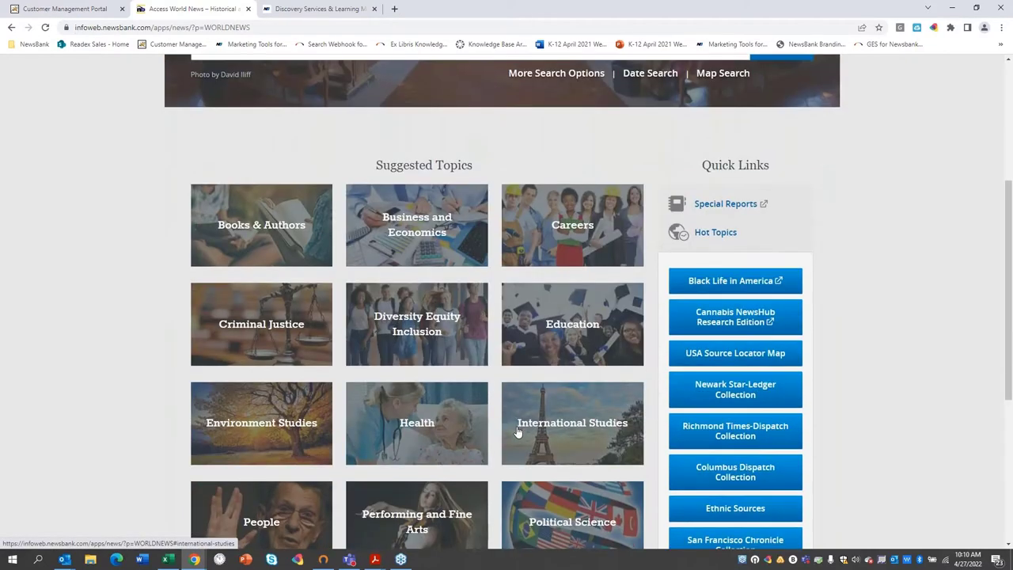
scroll(517, 431, down, 1)
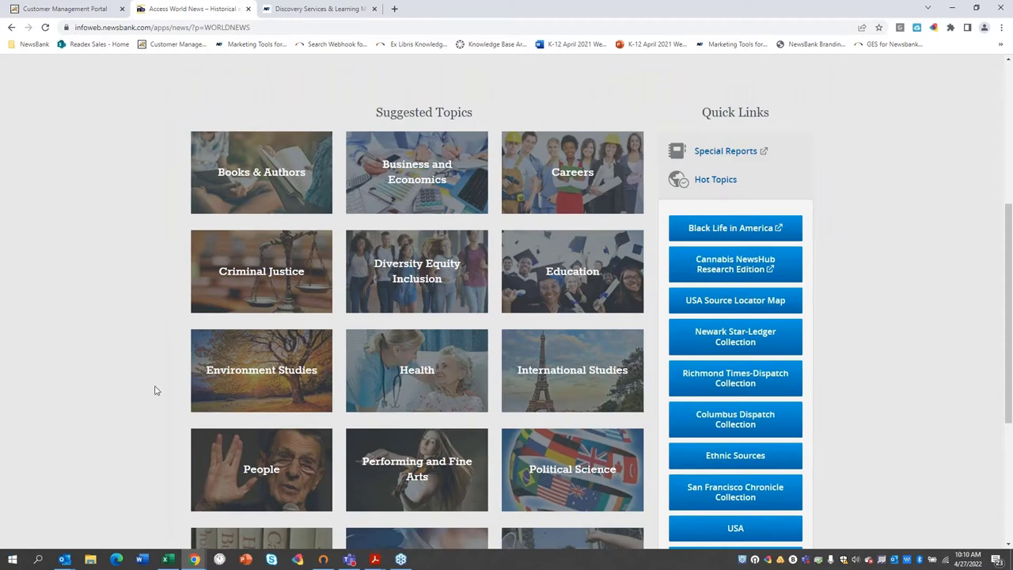
View the subtopics listed under the Health suggested topic and close the list
click(425, 372)
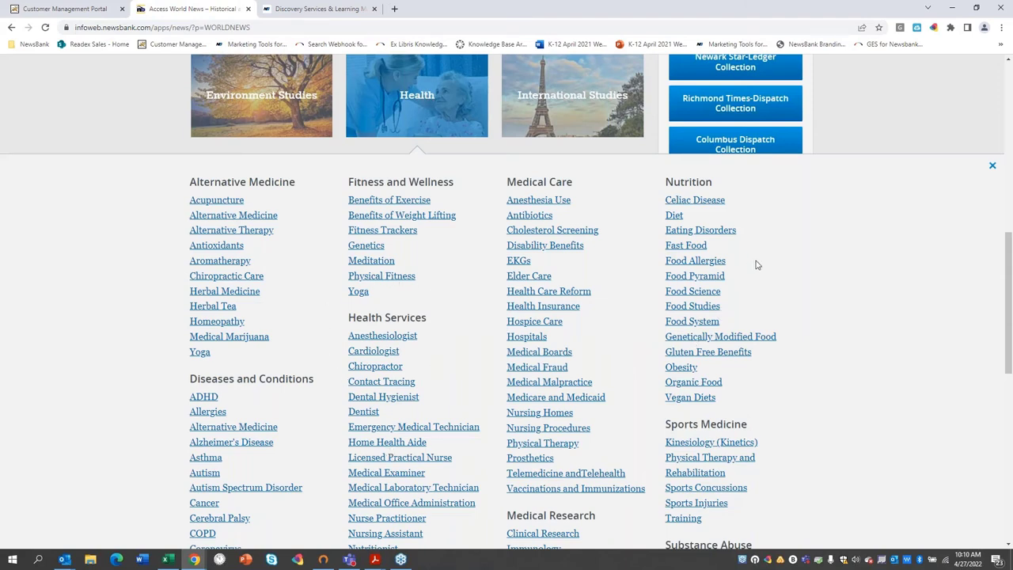
click(123, 126)
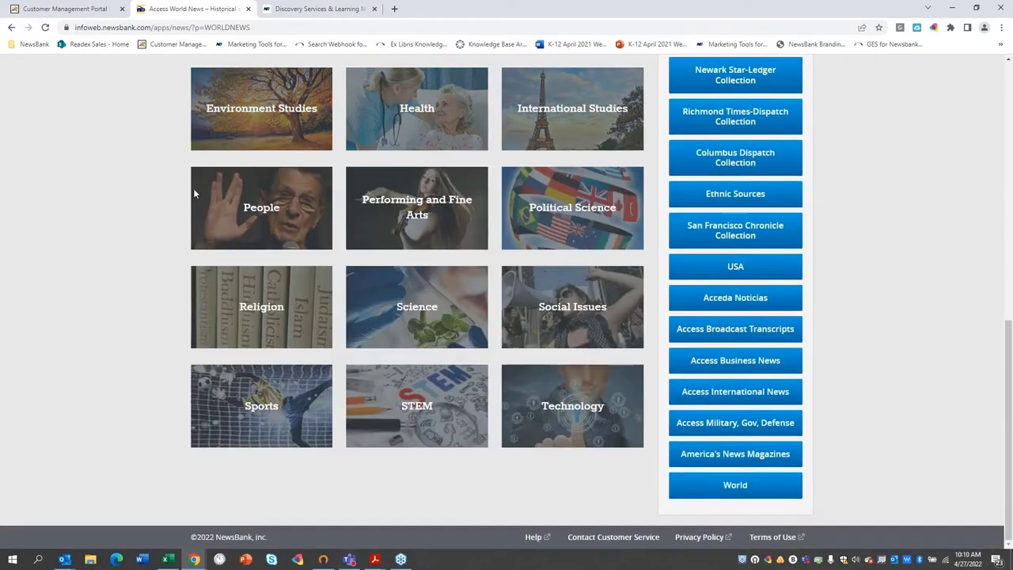
scroll(299, 297, up, 2)
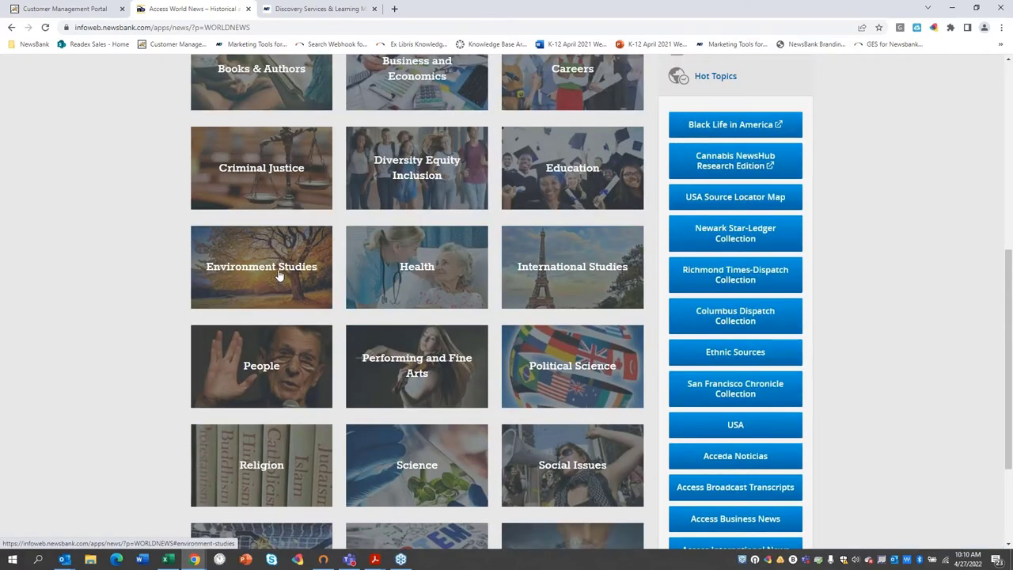
Run the Climate Change search from the Environment Studies suggested topic and review its prebuilt search terms and articles
click(278, 274)
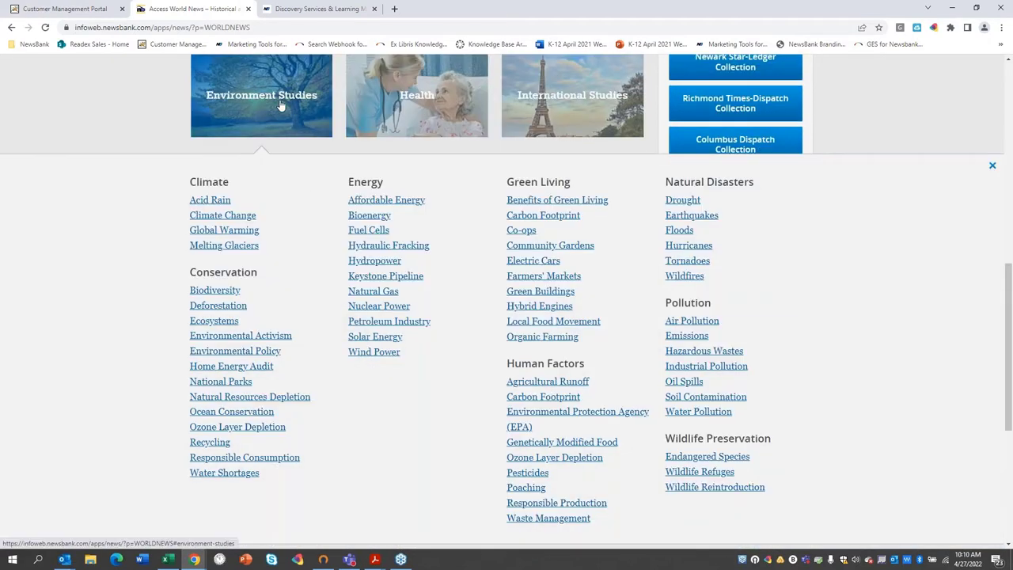
click(234, 219)
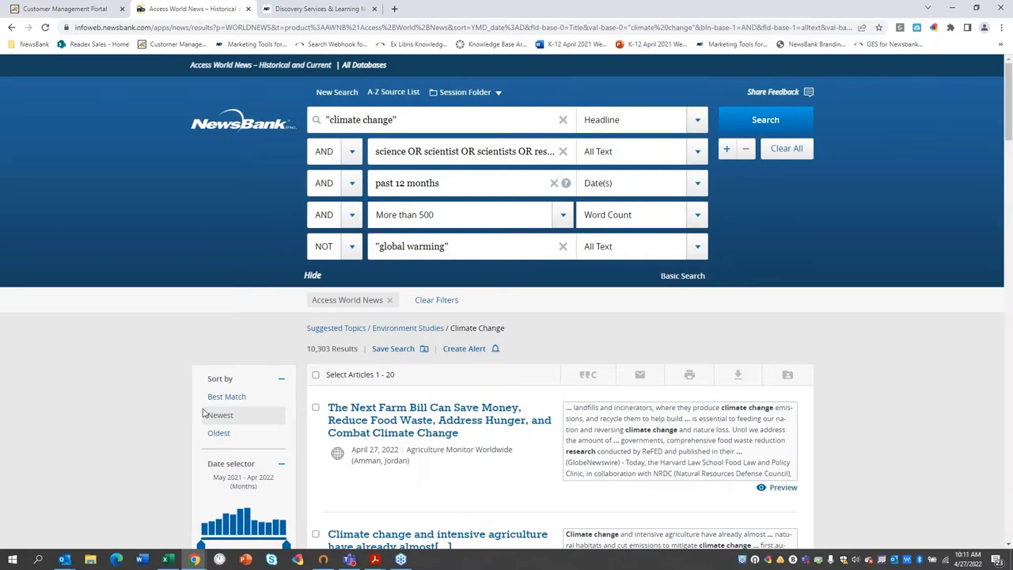
scroll(153, 399, down, 3)
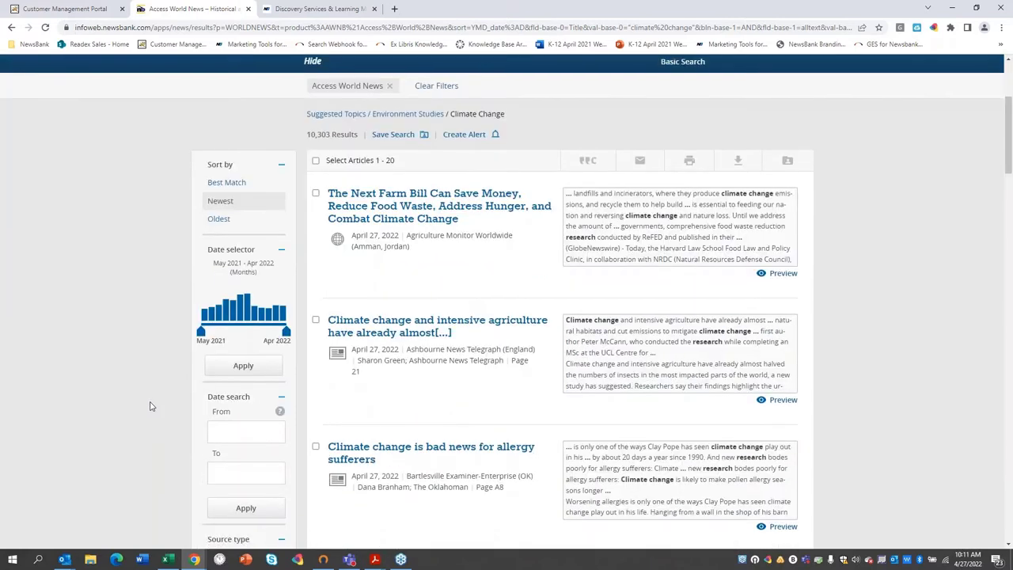
scroll(153, 406, down, 1)
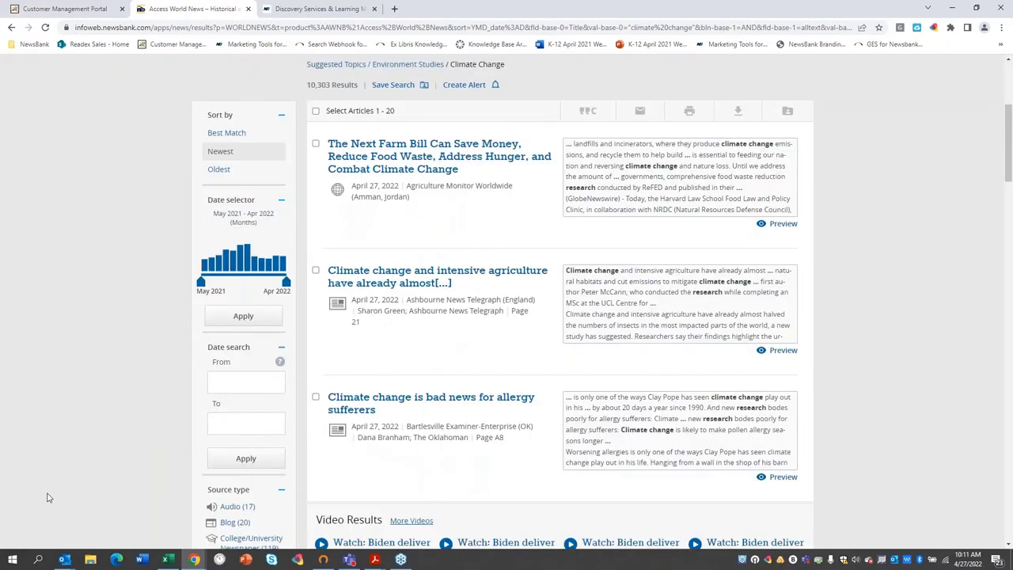
scroll(164, 376, up, 3)
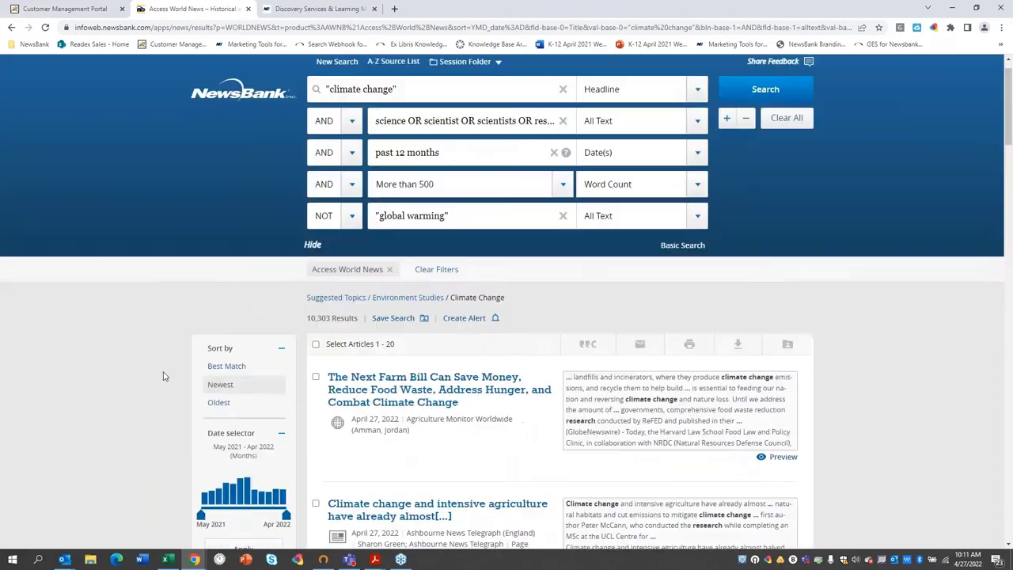
scroll(163, 376, up, 1)
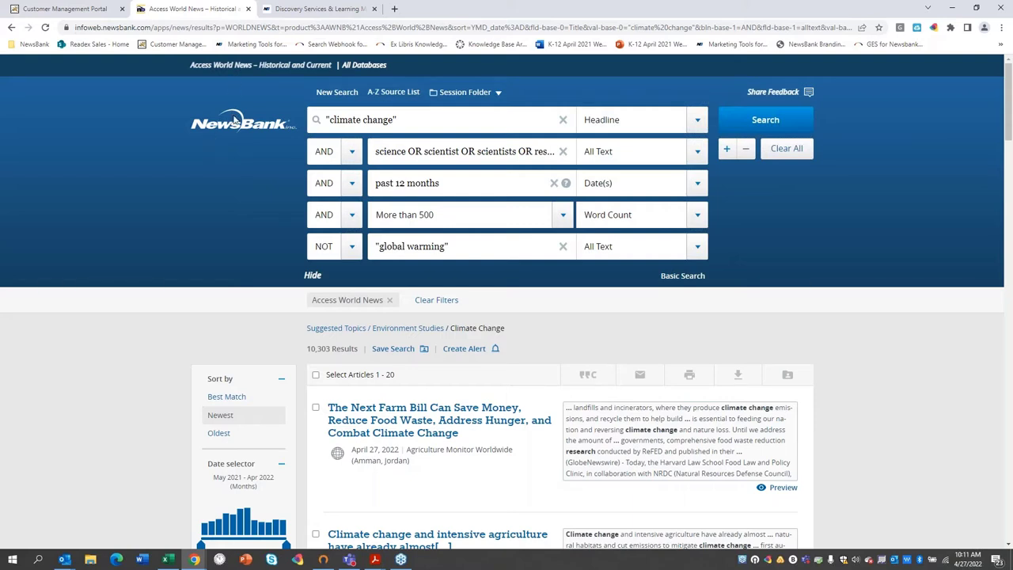
Go back to the Access World News home page and open Map Search
click(239, 129)
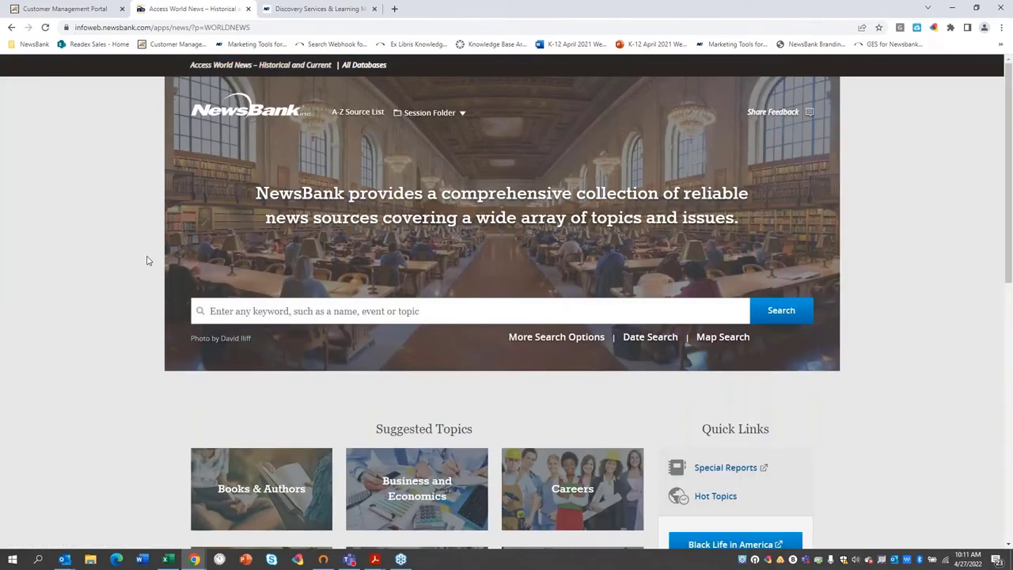
scroll(146, 261, down, 2)
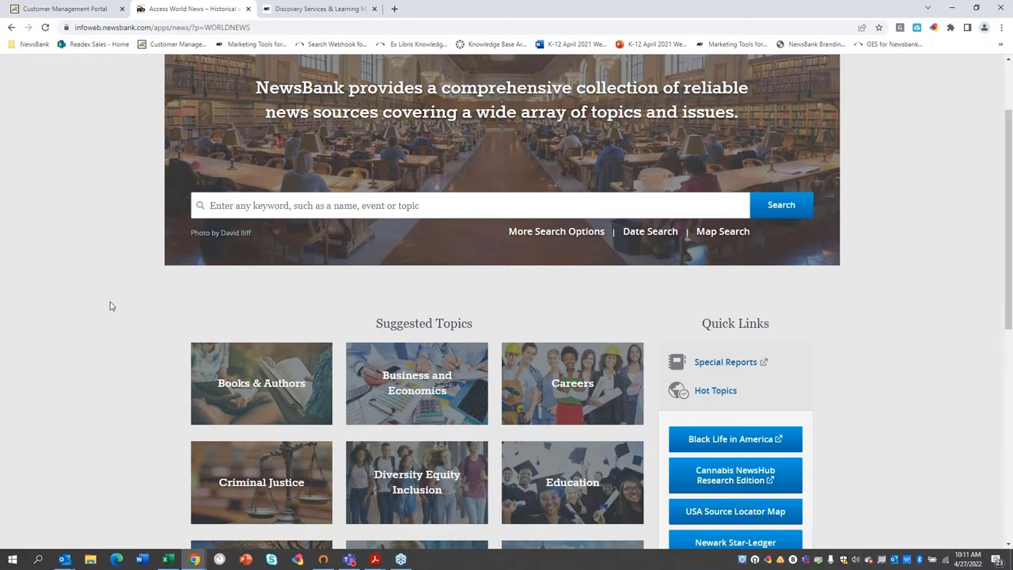
click(711, 236)
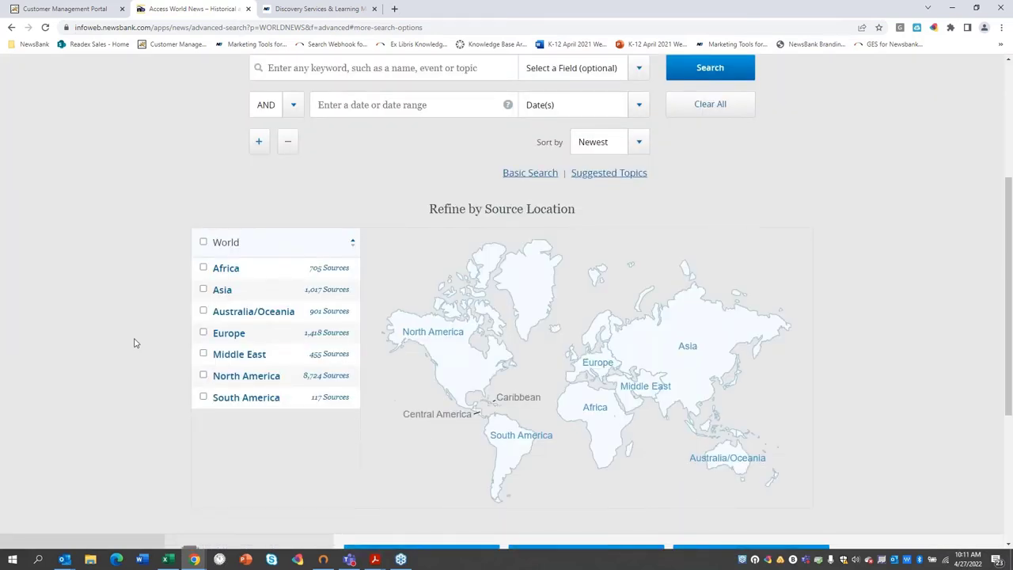
Search for "ukraine and russia" limited to source locations in Europe and Asia, and view the first results
scroll(198, 277, up, 1)
click(300, 122)
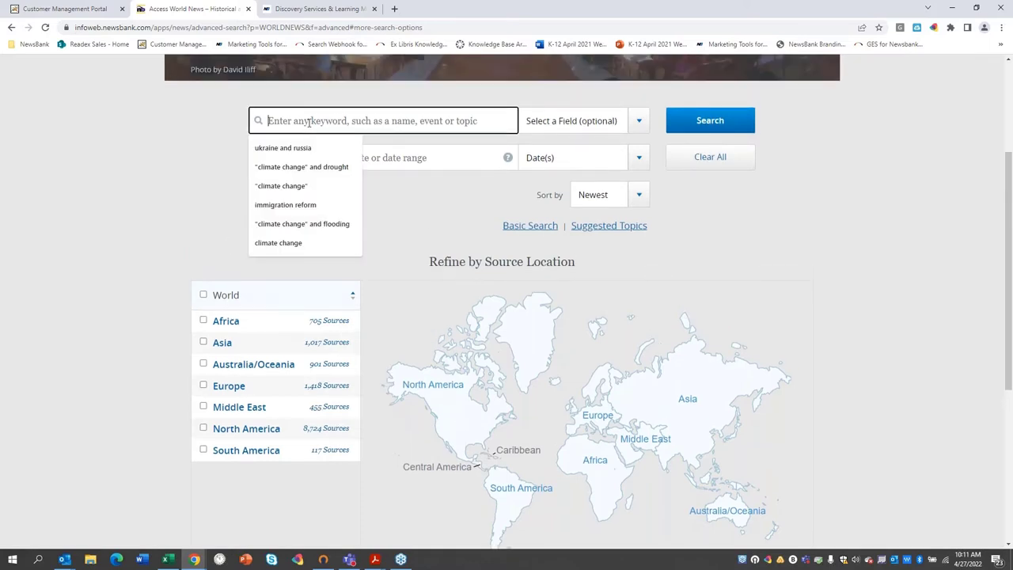
click(299, 148)
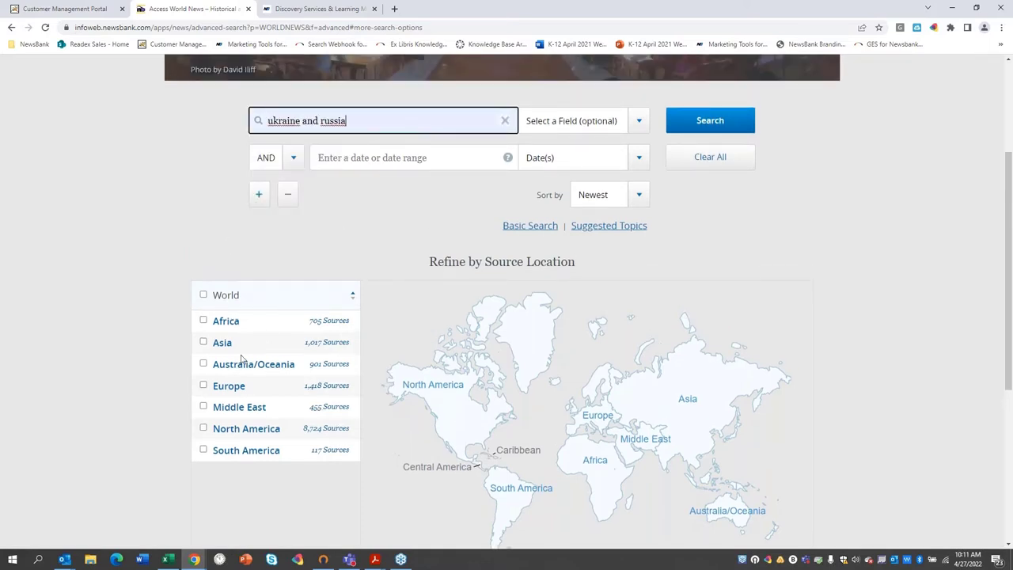
click(205, 387)
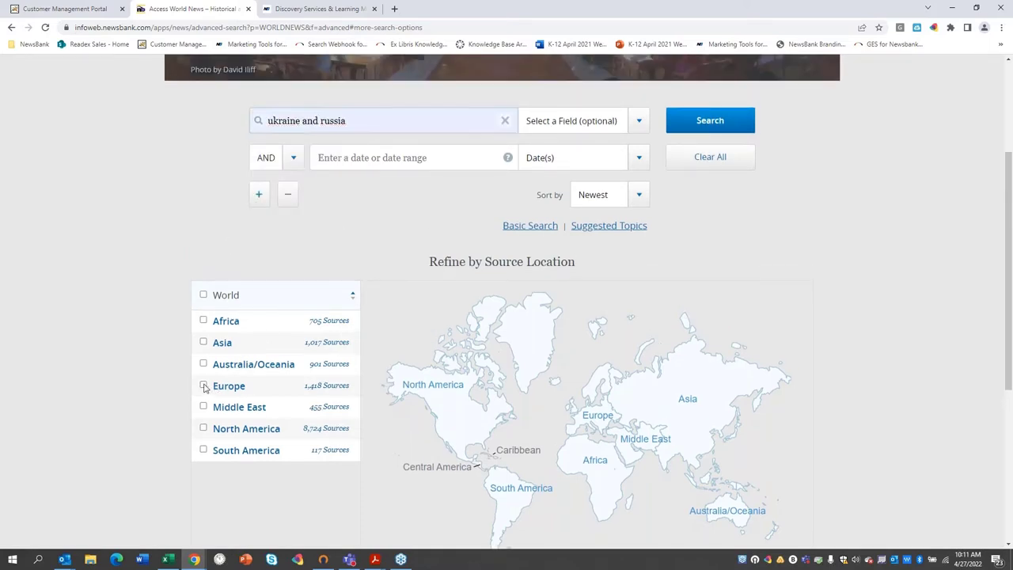
click(203, 343)
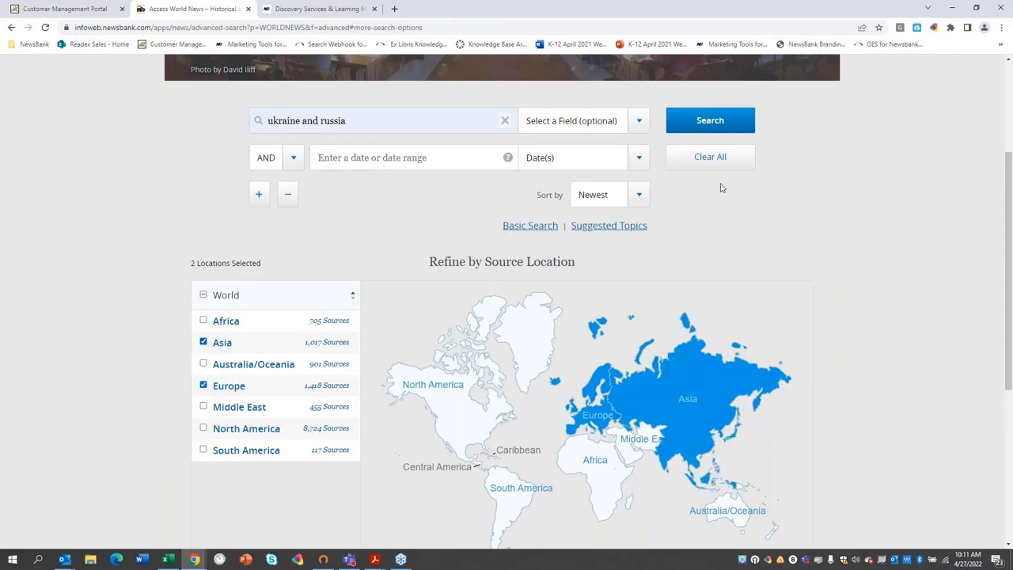
click(712, 121)
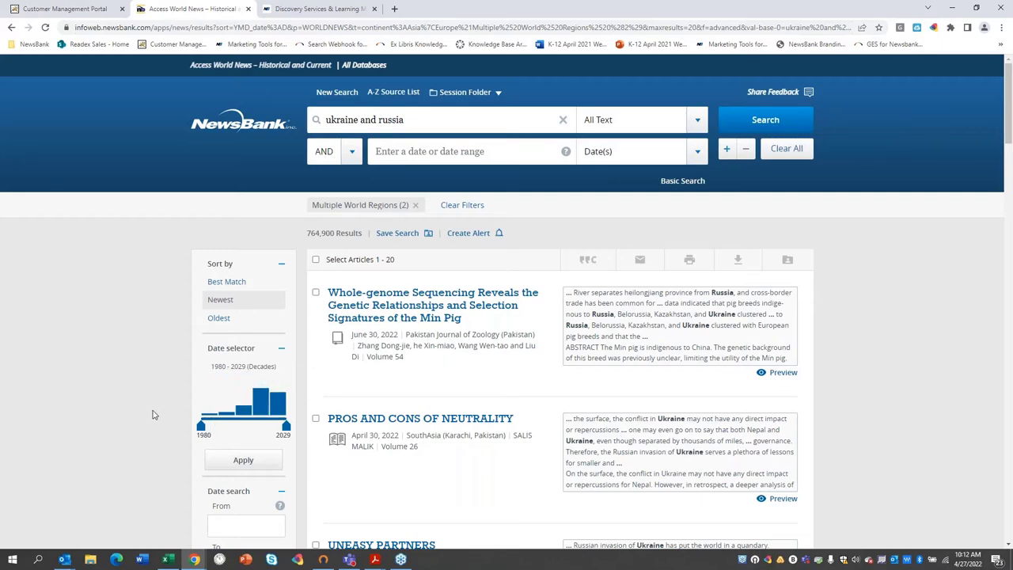
scroll(154, 415, down, 1)
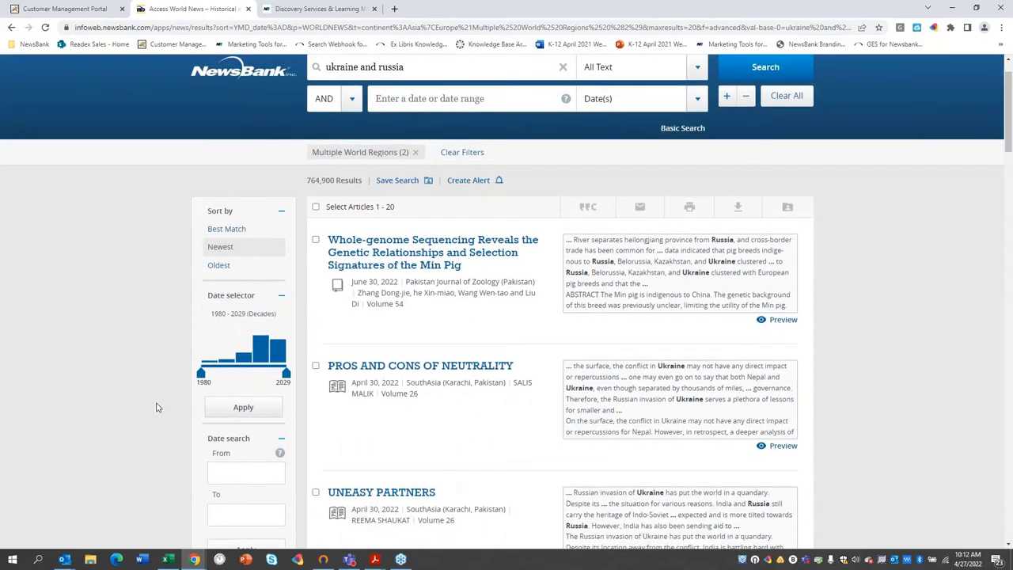
Filter the "ukraine and russia" results by source location to the countries Russia and Ukraine
scroll(156, 406, up, 1)
scroll(156, 407, down, 6)
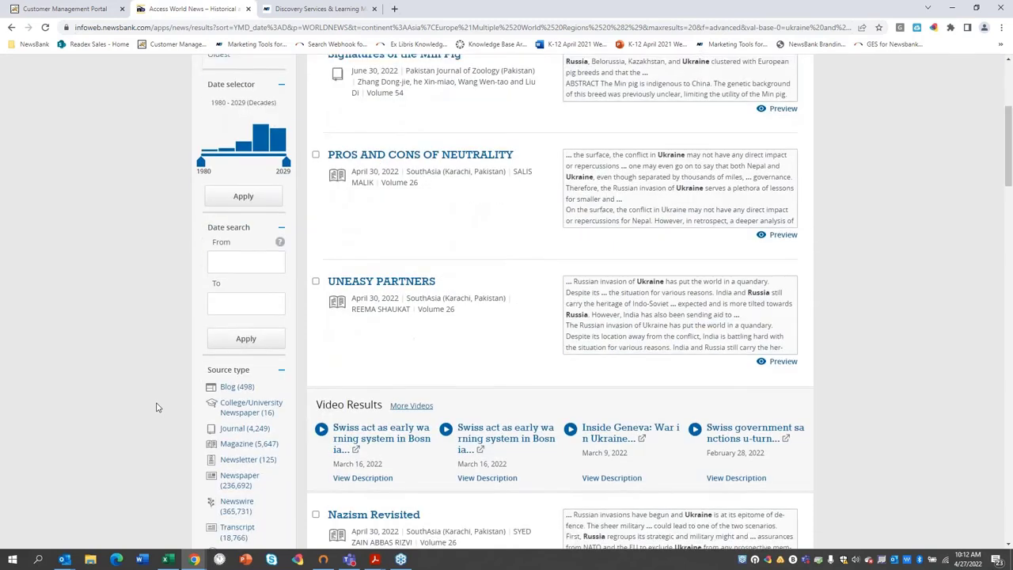
scroll(156, 406, down, 6)
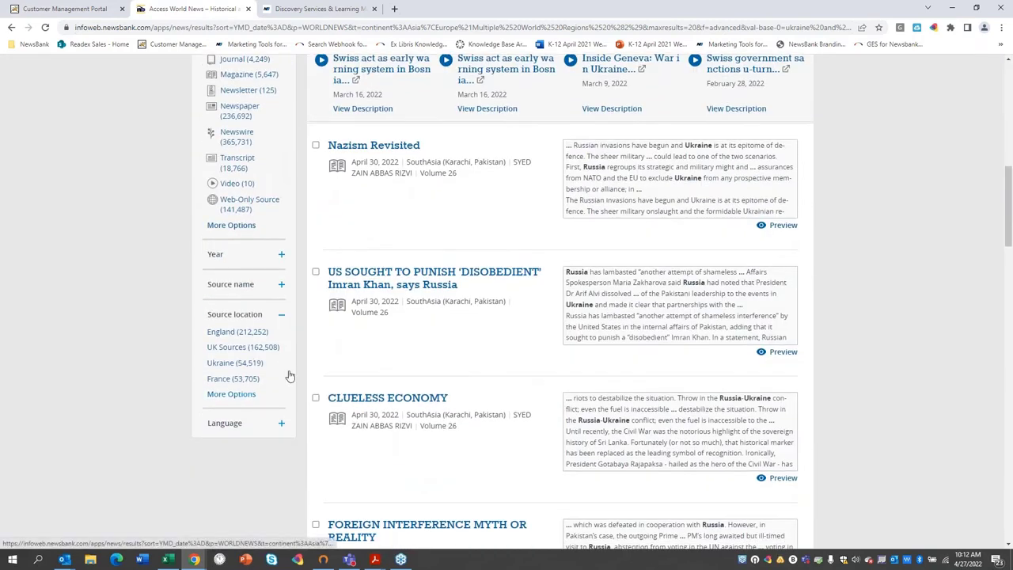
click(290, 376)
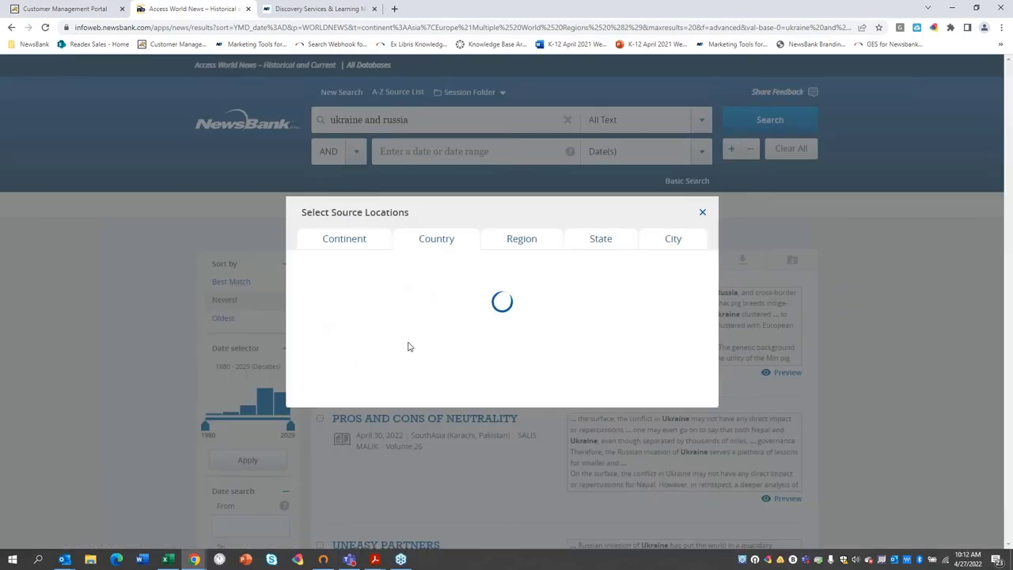
scroll(382, 400, down, 4)
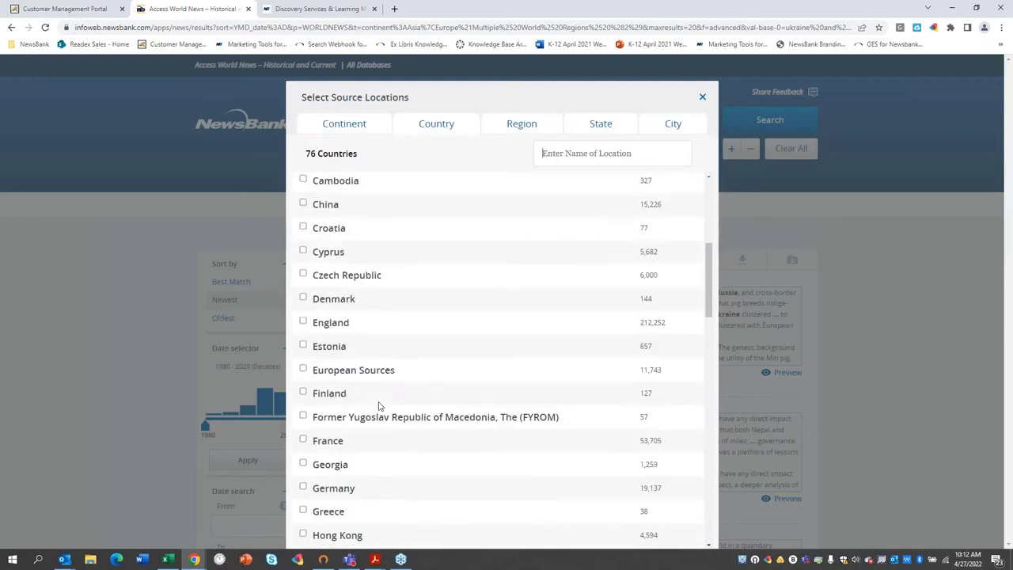
scroll(379, 406, down, 8)
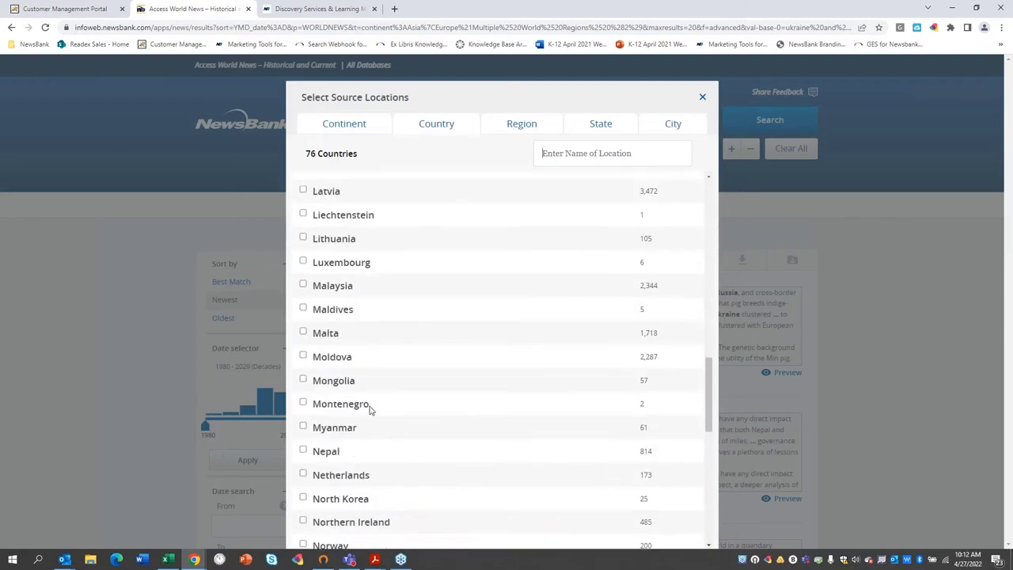
scroll(369, 410, down, 5)
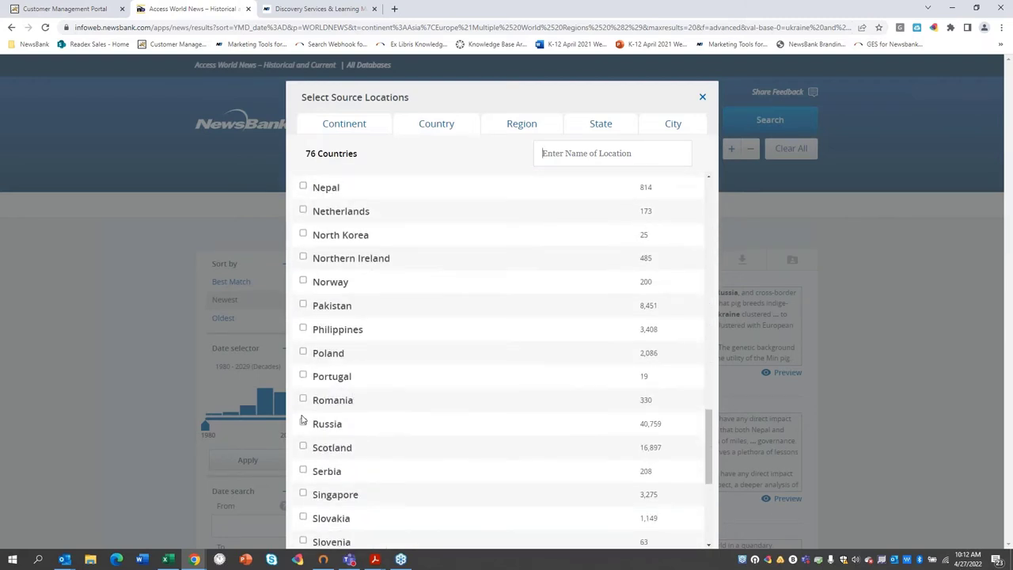
click(303, 423)
scroll(333, 424, down, 3)
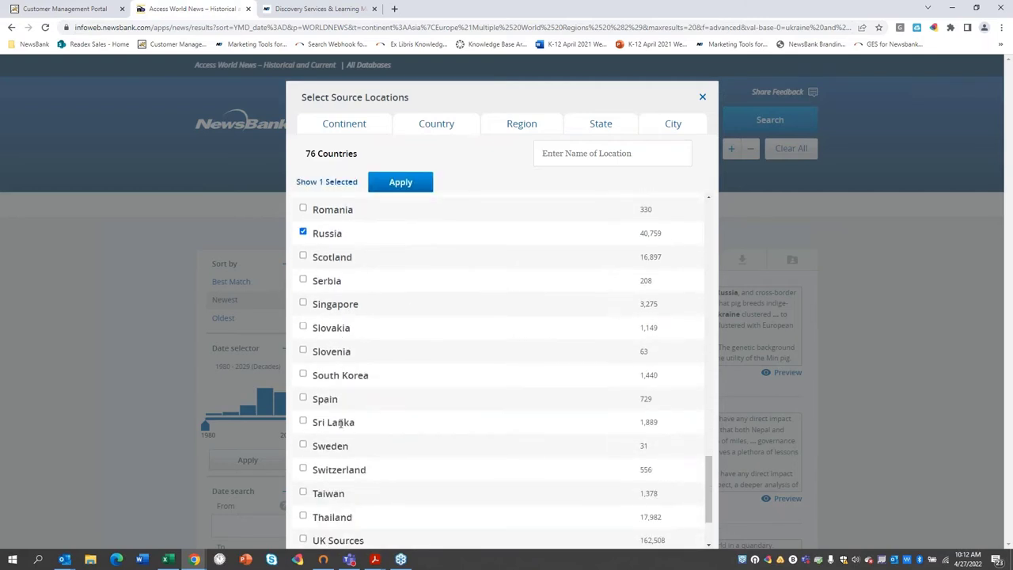
scroll(338, 425, down, 2)
click(303, 467)
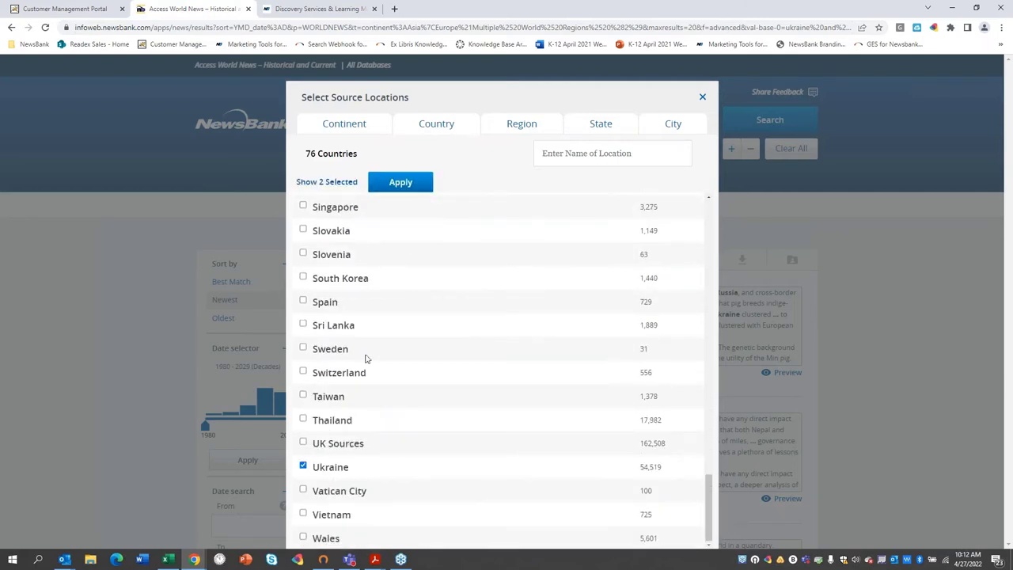
click(398, 186)
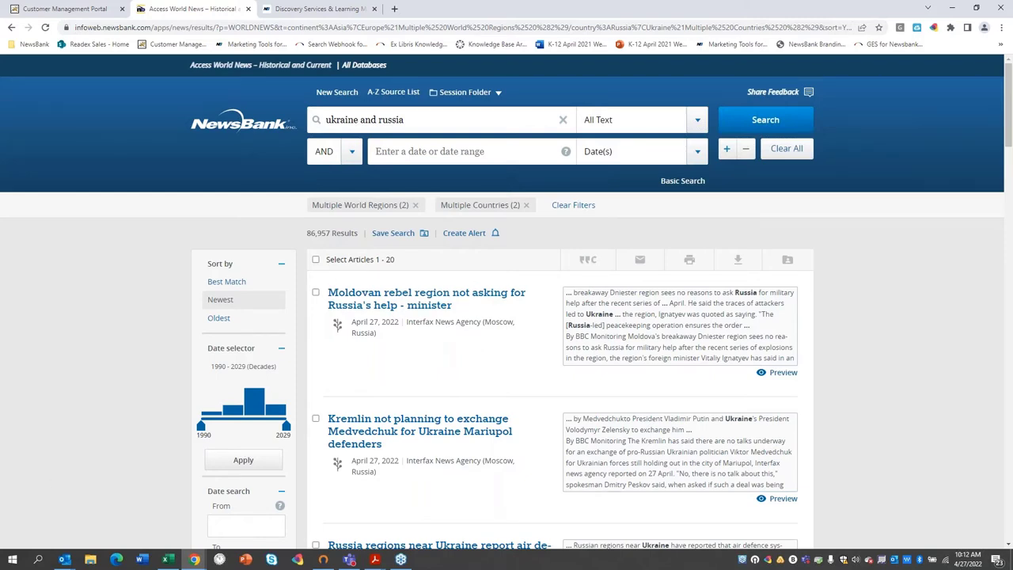
Review the articles from Russian and Ukrainian sources in the filtered results list
scroll(403, 475, down, 1)
scroll(420, 459, down, 3)
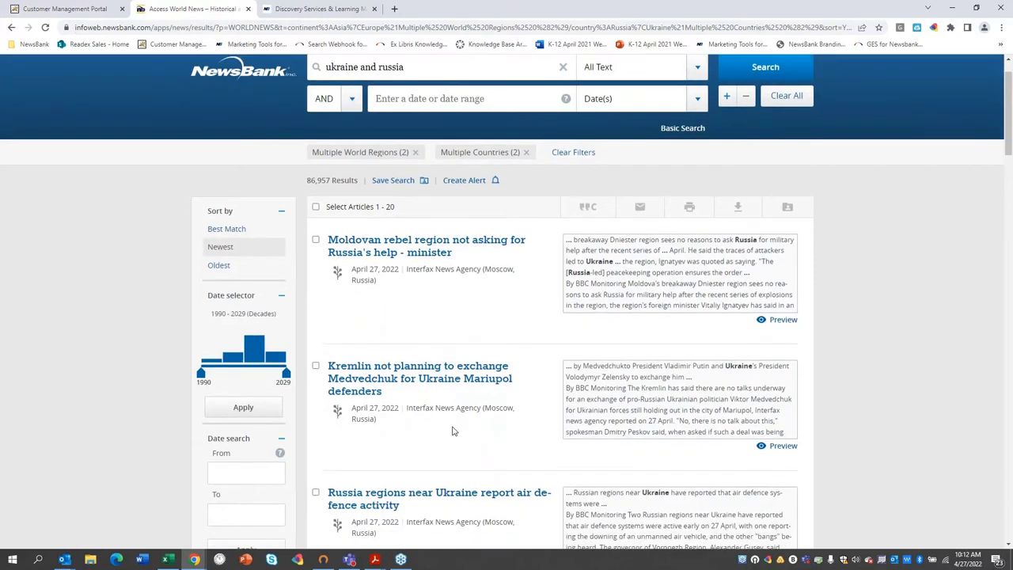
scroll(445, 447, down, 3)
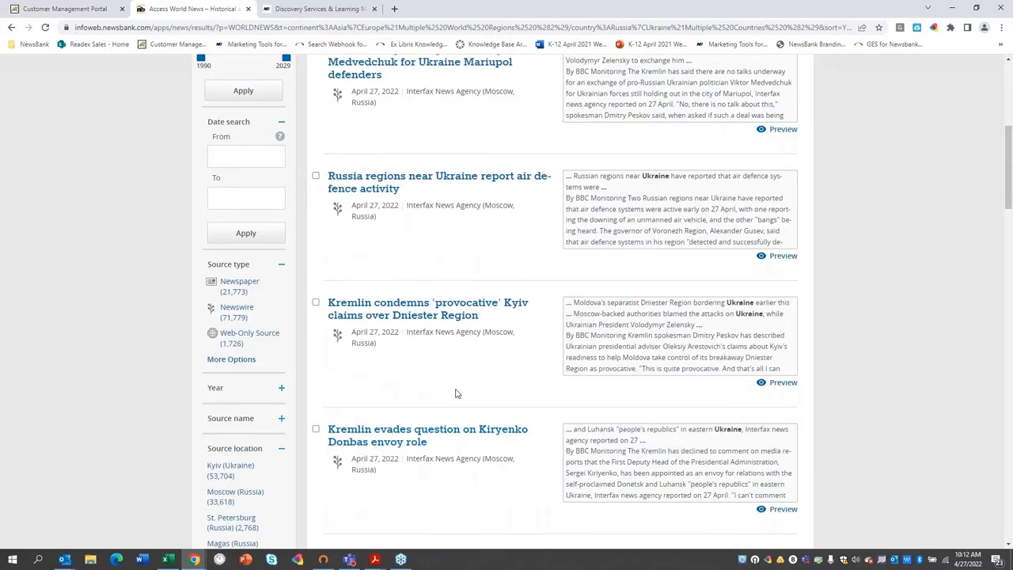
scroll(554, 316, down, 5)
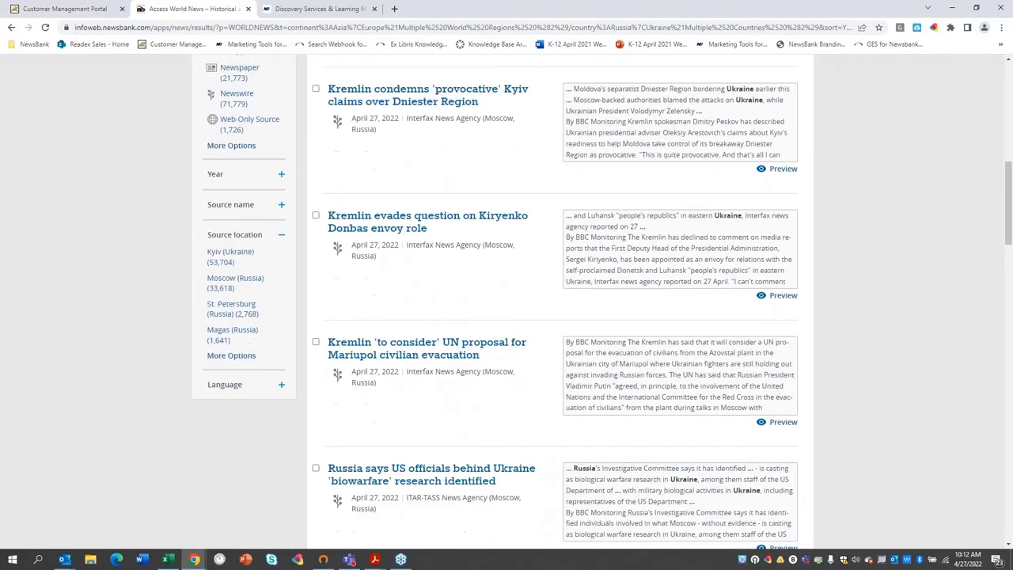
scroll(554, 317, down, 2)
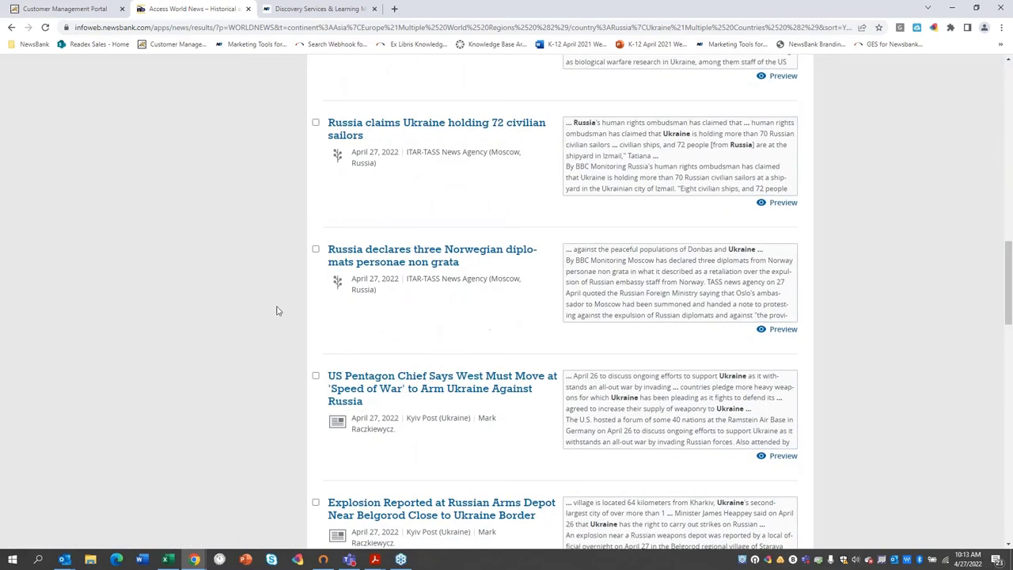
scroll(202, 300, up, 1)
scroll(202, 301, up, 15)
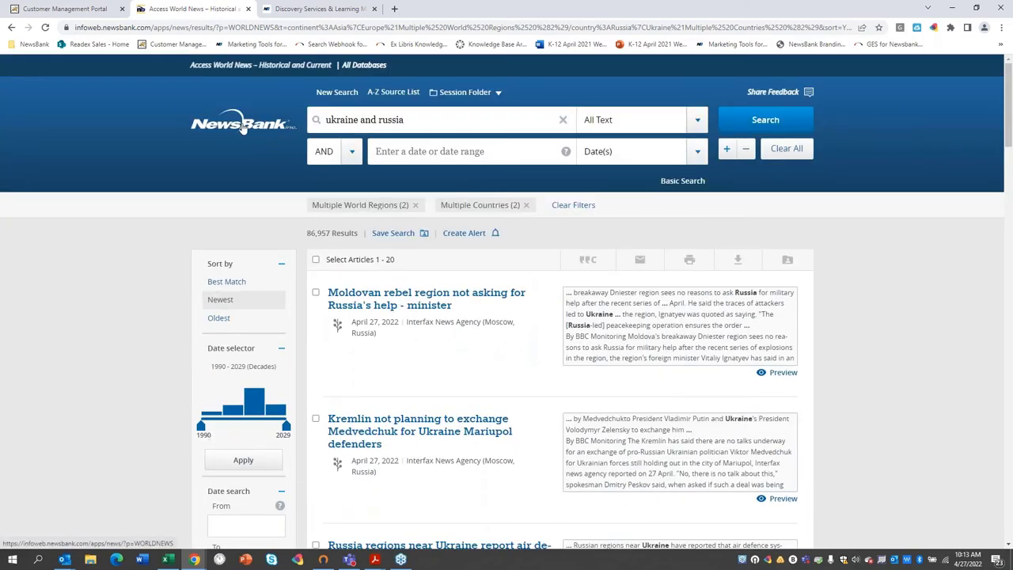
Return to the Access World News home page and open the San Francisco Chronicle Collection from the Quick Links
click(243, 127)
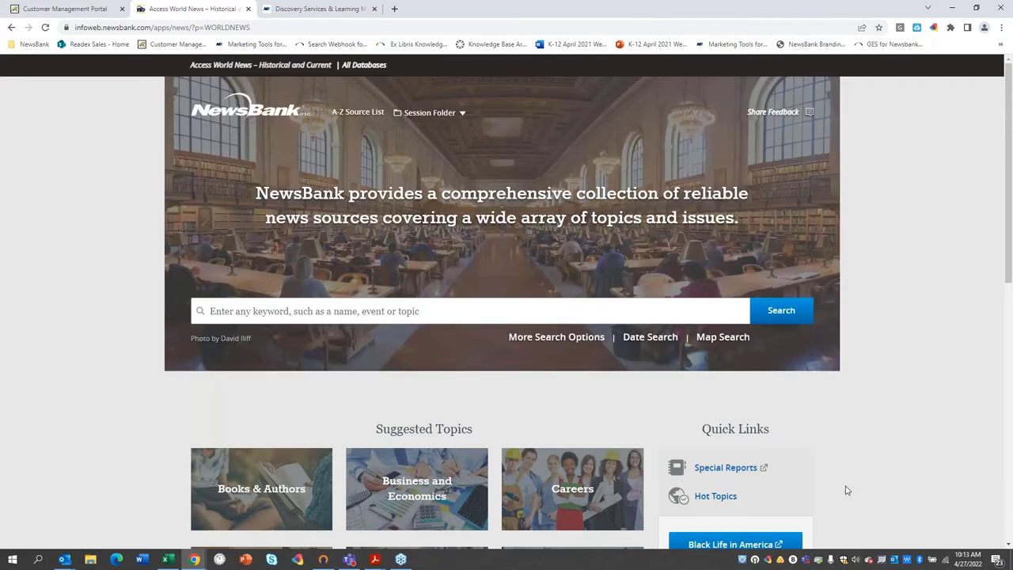
scroll(853, 484, down, 2)
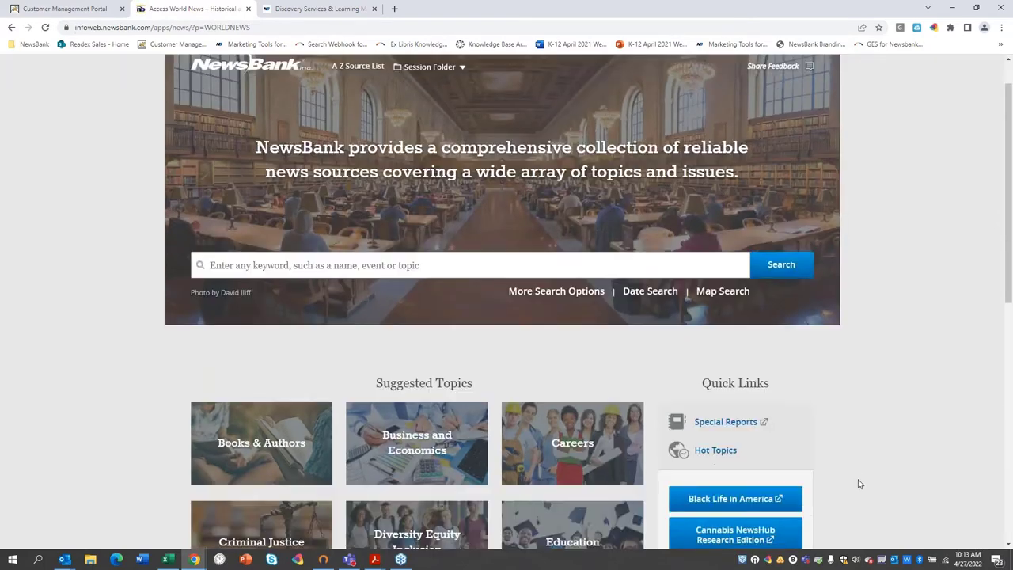
scroll(865, 483, down, 3)
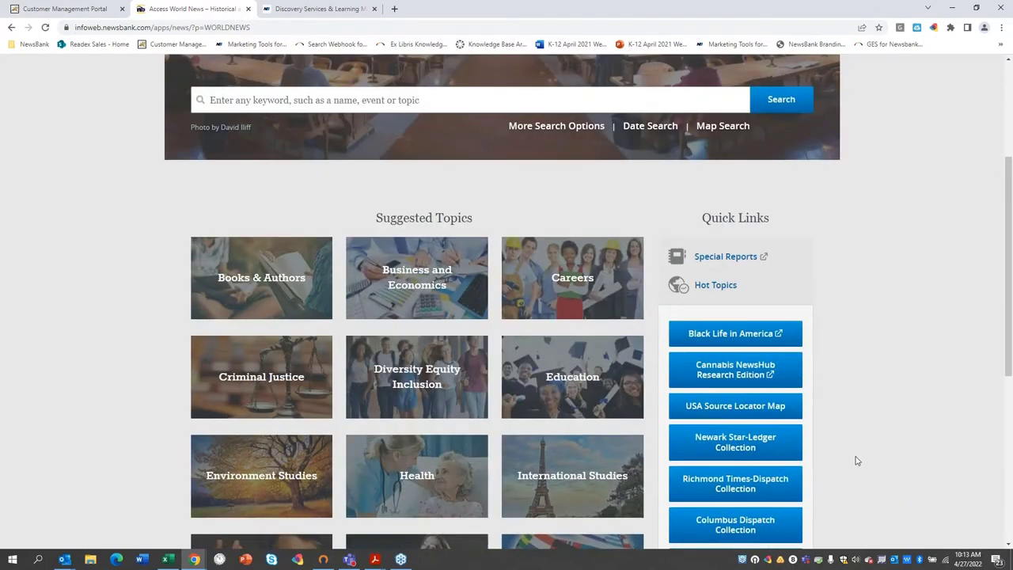
scroll(853, 461, down, 1)
scroll(853, 461, down, 2)
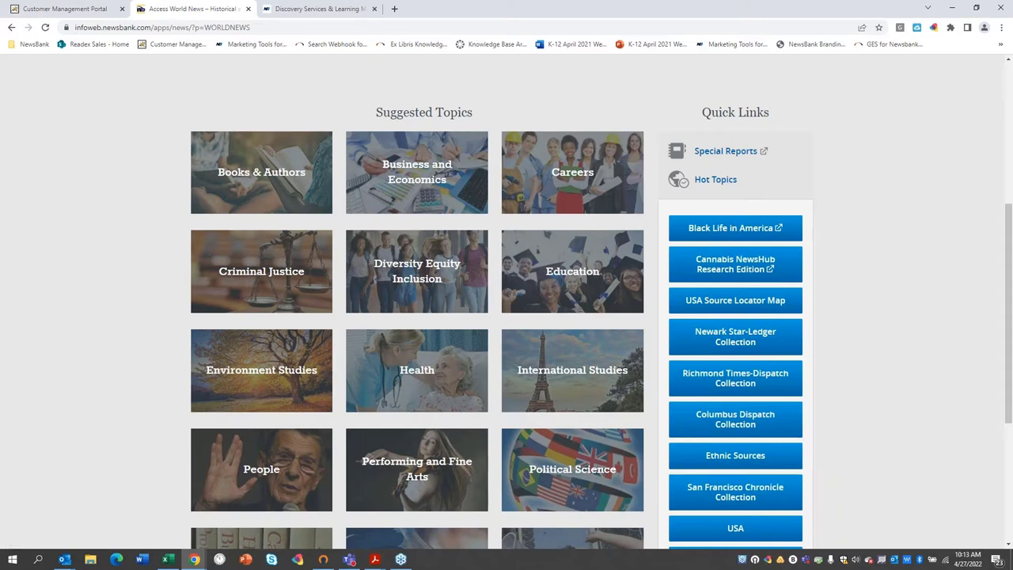
click(733, 492)
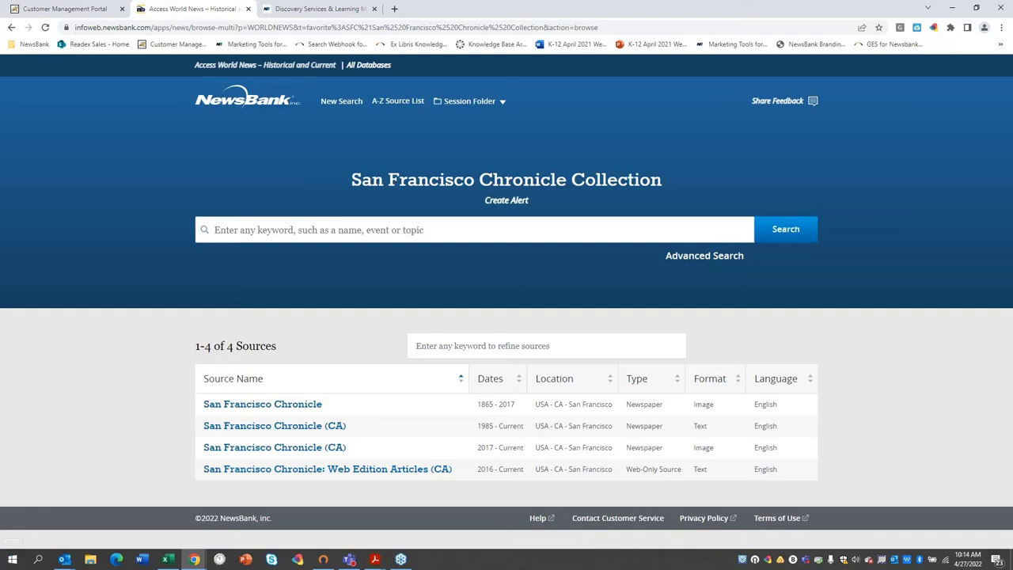
Search the San Francisco Chronicle Collection for "immigration"
click(287, 231)
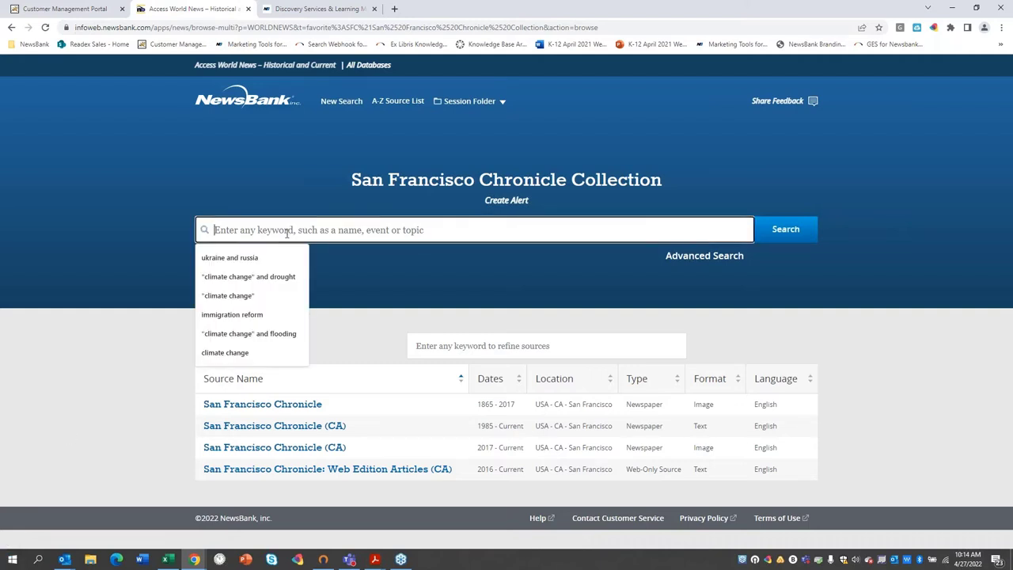
click(254, 314)
key(BackSpace)
key(BackSpace)
key(BackSpace)
key(BackSpace)
key(BackSpace)
key(BackSpace)
key(BackSpace)
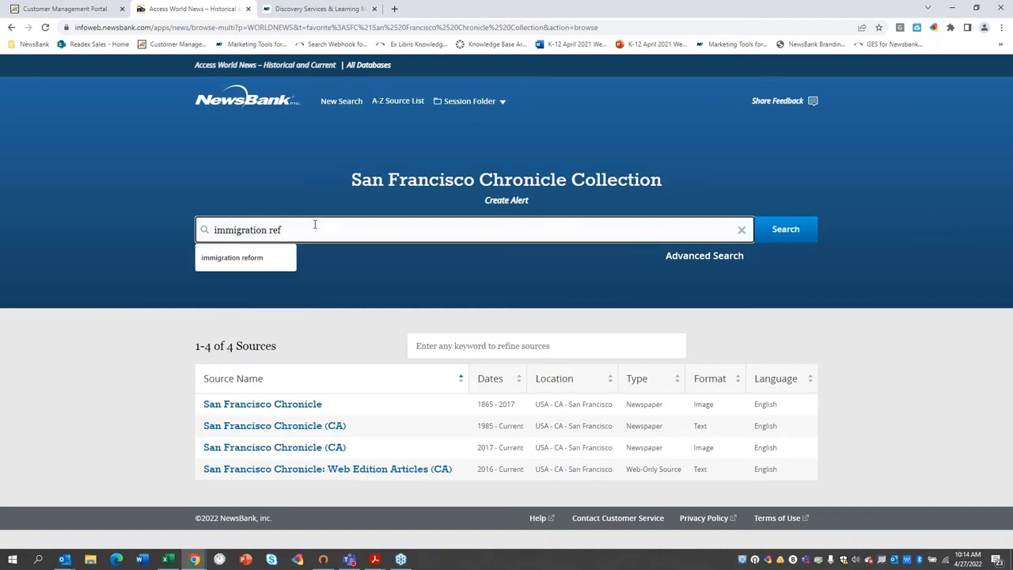
key(Return)
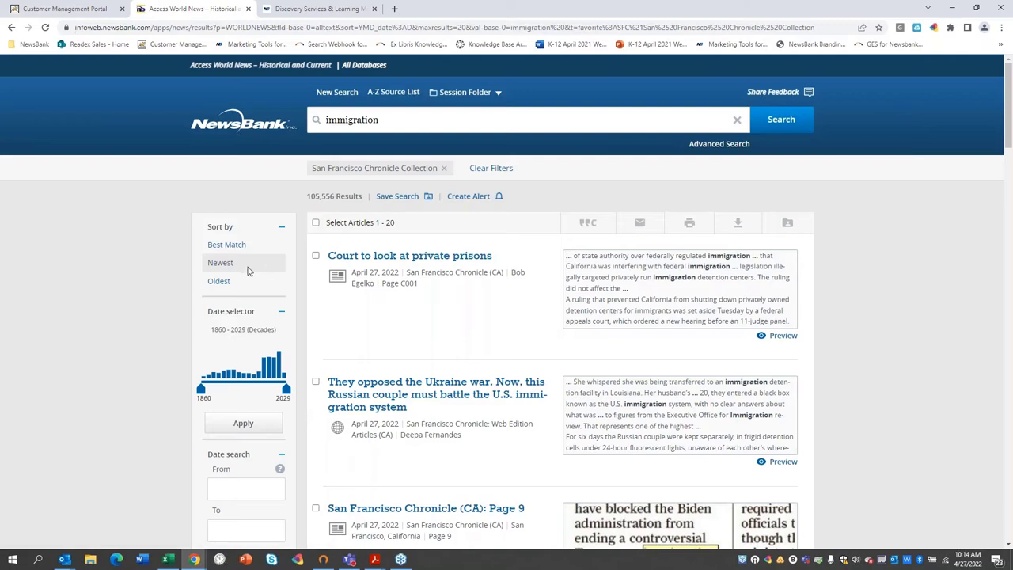
Sort the immigration results by oldest and view the first newspaper page before returning to the results
click(218, 282)
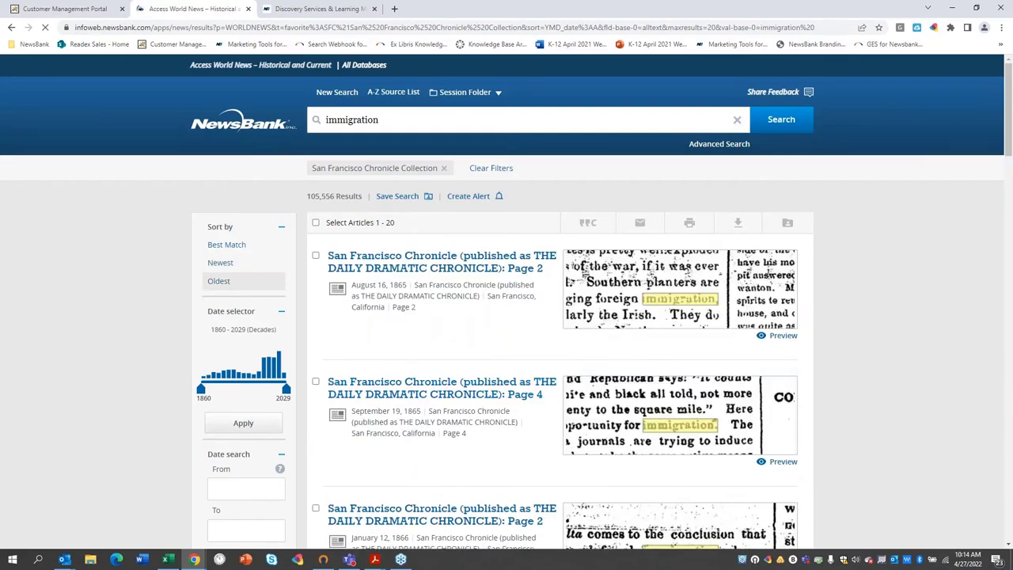
click(470, 261)
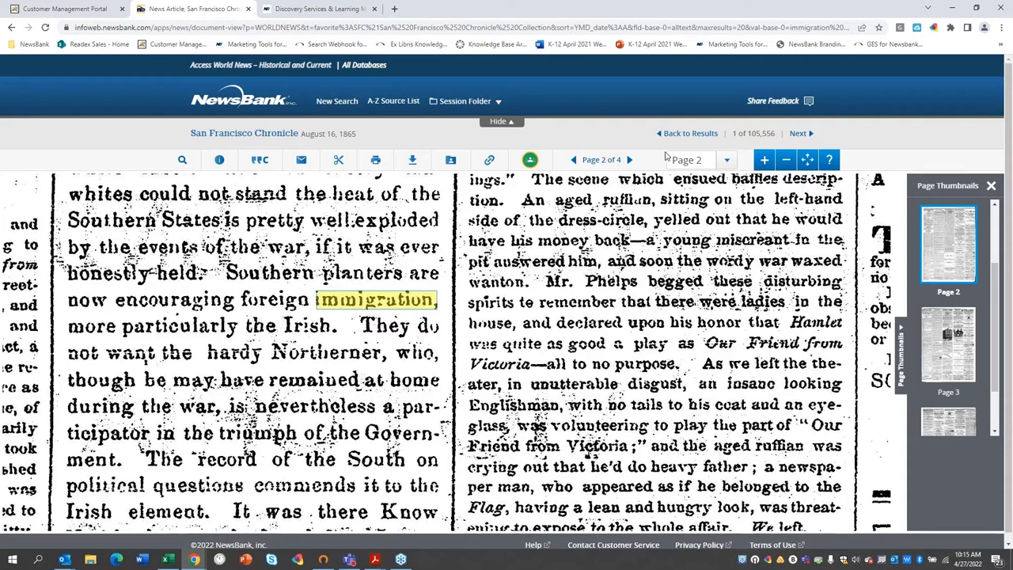
click(689, 136)
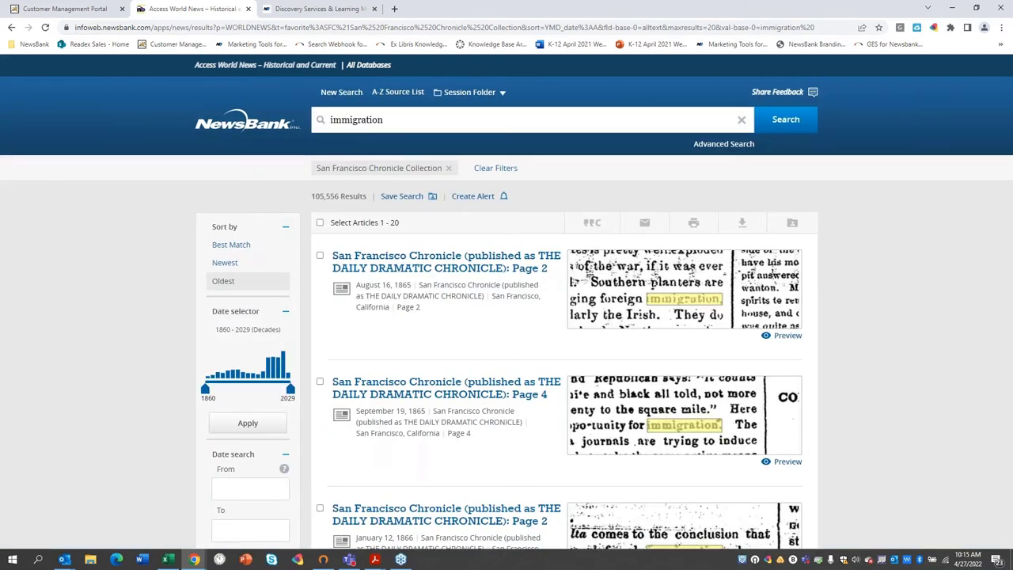
Limit the immigration results to the date 1922
scroll(238, 332, down, 3)
click(237, 331)
click(225, 357)
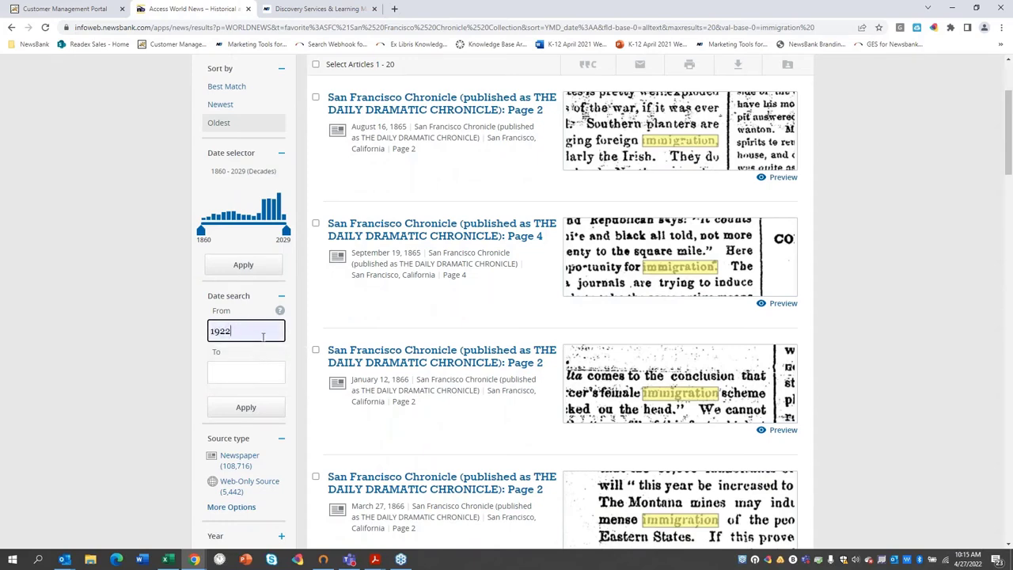
scroll(294, 330, up, 3)
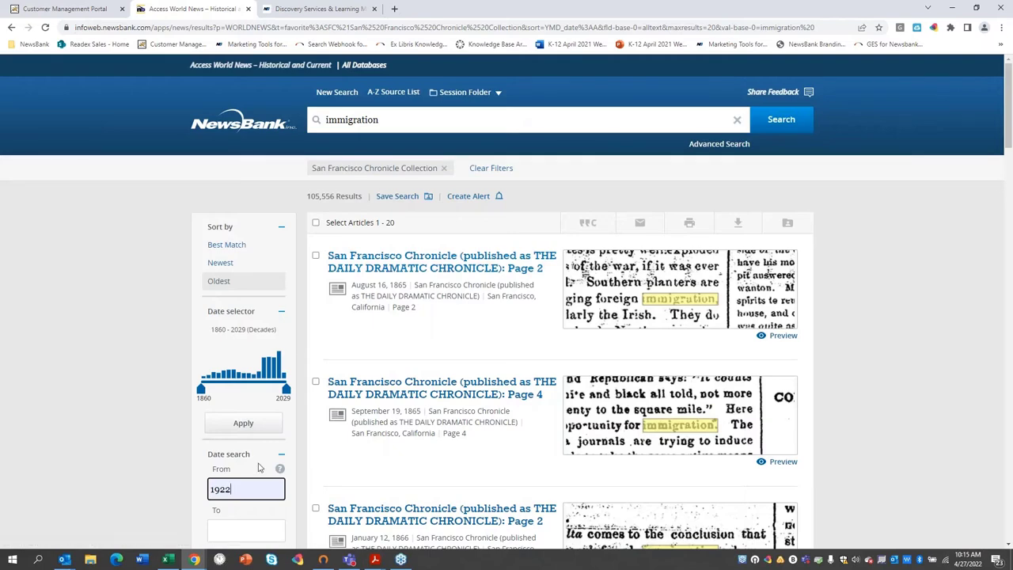
scroll(253, 357, down, 4)
click(252, 356)
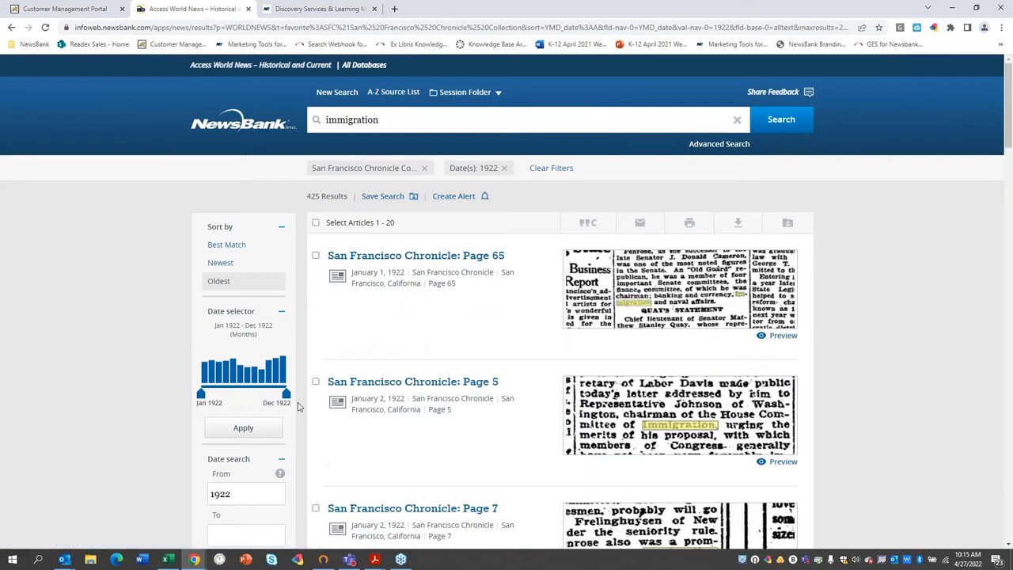
Return to the Access World News home page and view the Hot Topics and Special Reports entries among the Quick Links
click(226, 121)
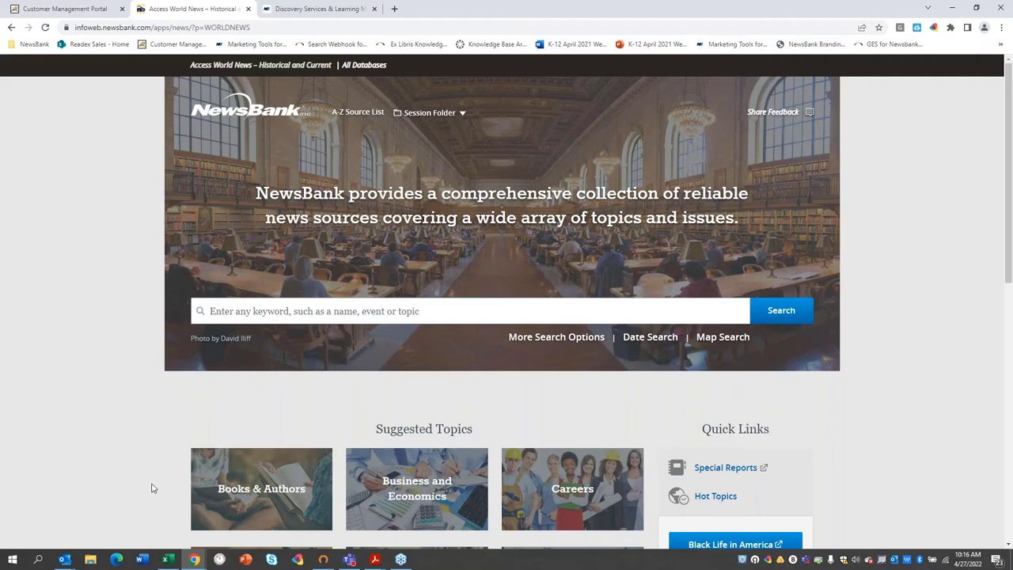
scroll(146, 489, down, 2)
scroll(126, 488, down, 2)
scroll(112, 489, down, 1)
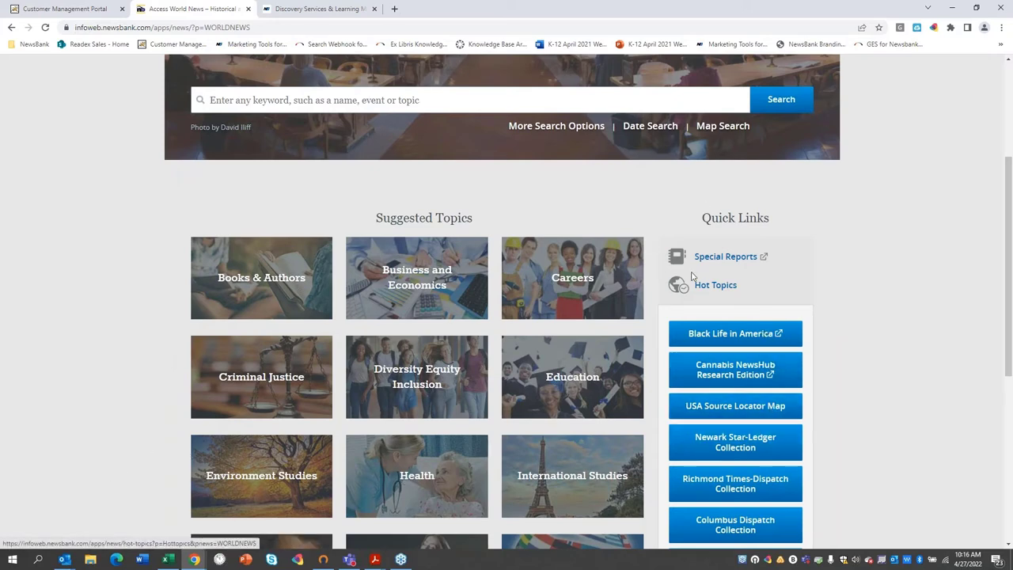
mouse_move(738, 297)
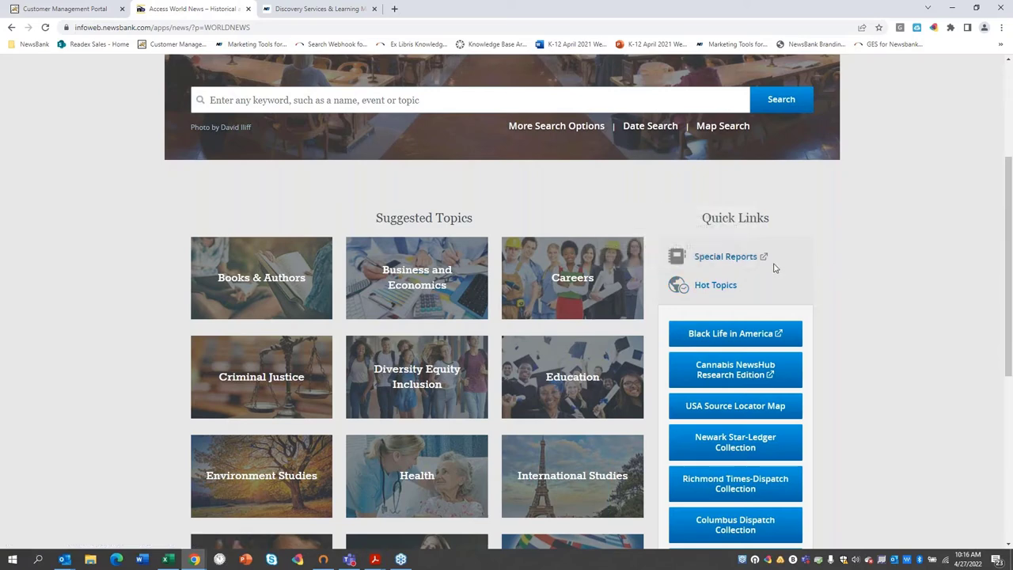
mouse_move(785, 263)
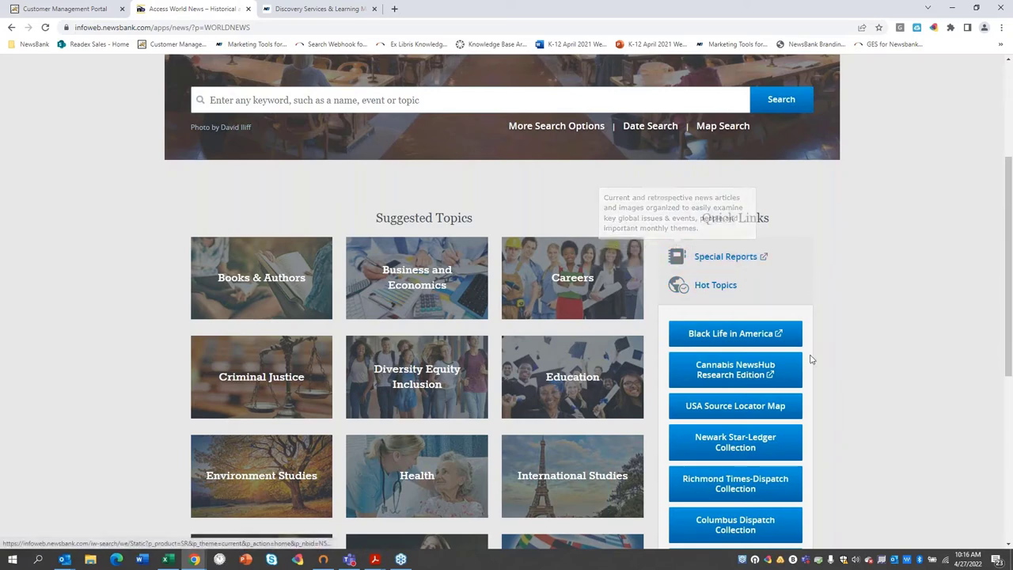
View the subtopics listed under the Criminal Justice suggested topic and close the list
click(292, 382)
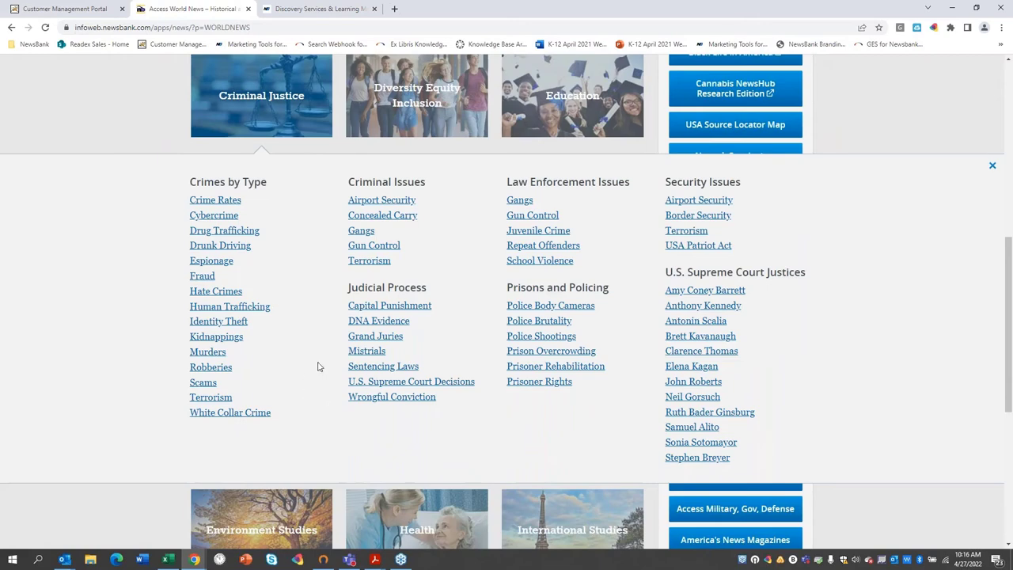
click(113, 113)
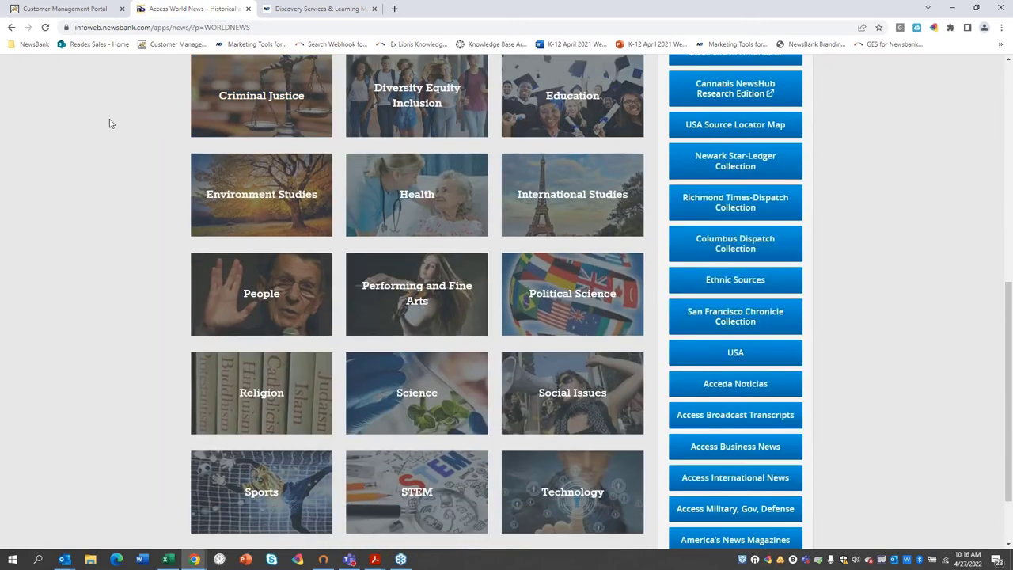
scroll(107, 275, up, 2)
scroll(107, 275, up, 5)
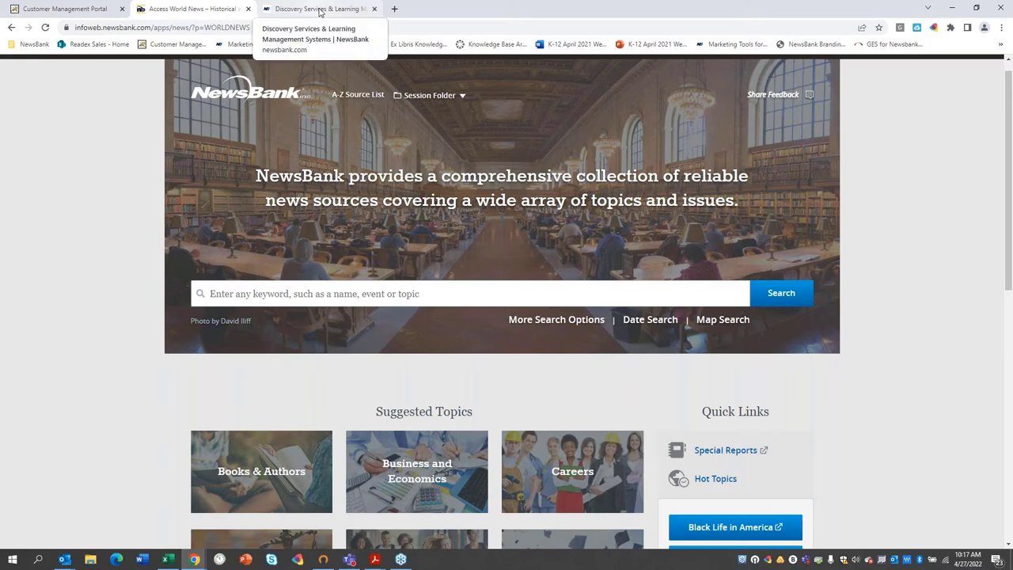
Open the Resource Center for Colleges & Universities on the NewsBank website, starting from the site's home page
click(319, 10)
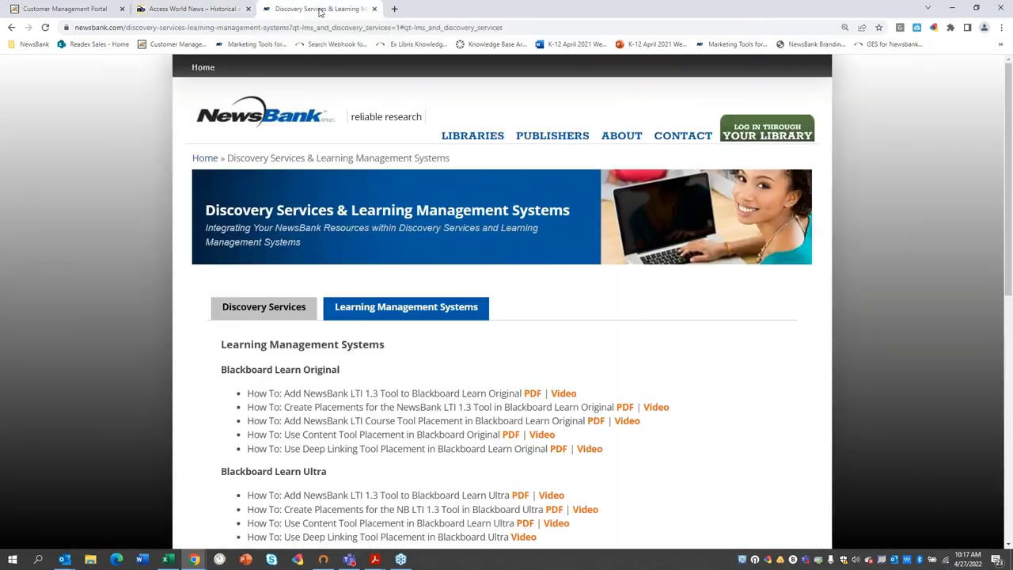
click(291, 117)
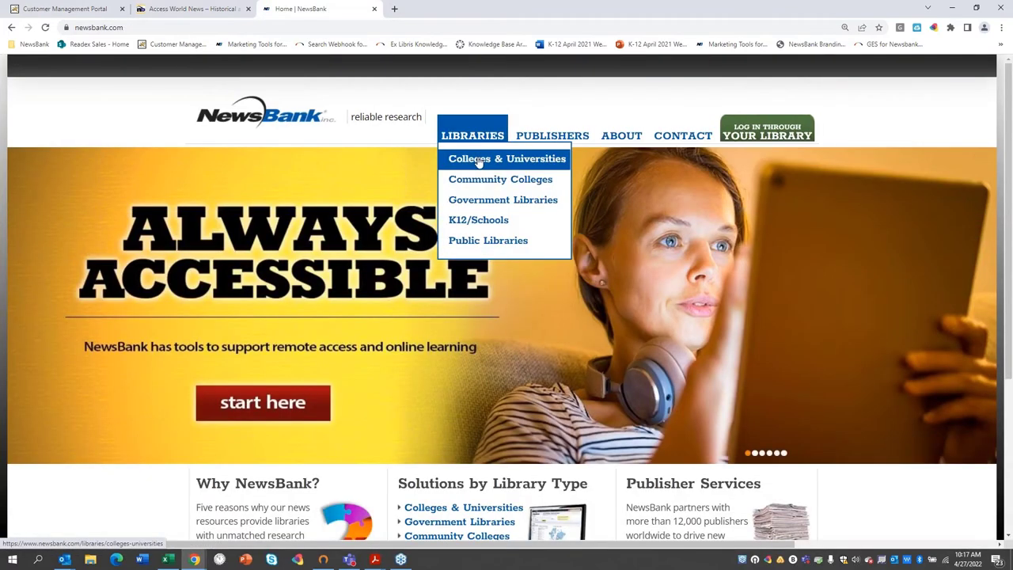
click(480, 160)
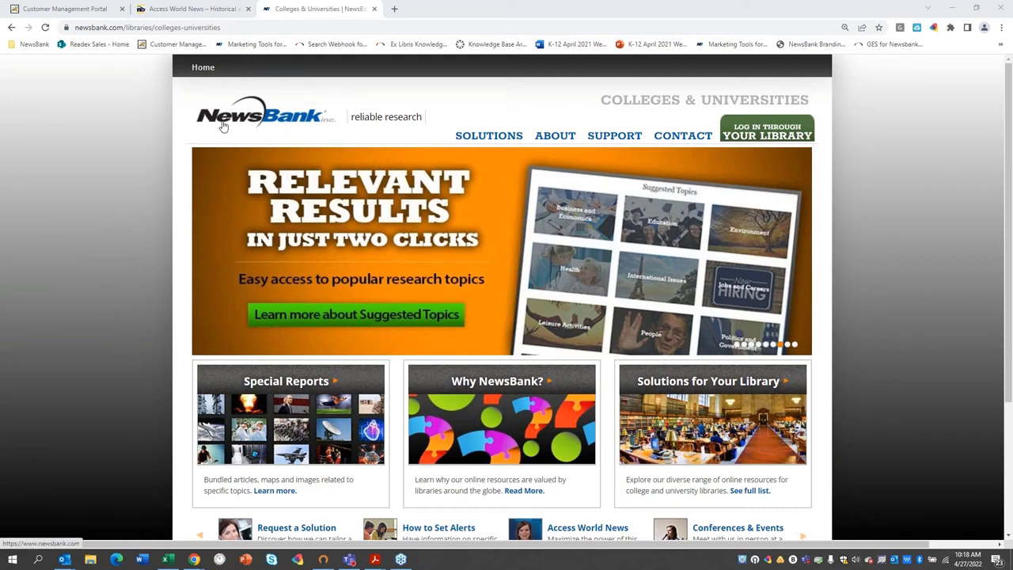
mouse_move(615, 135)
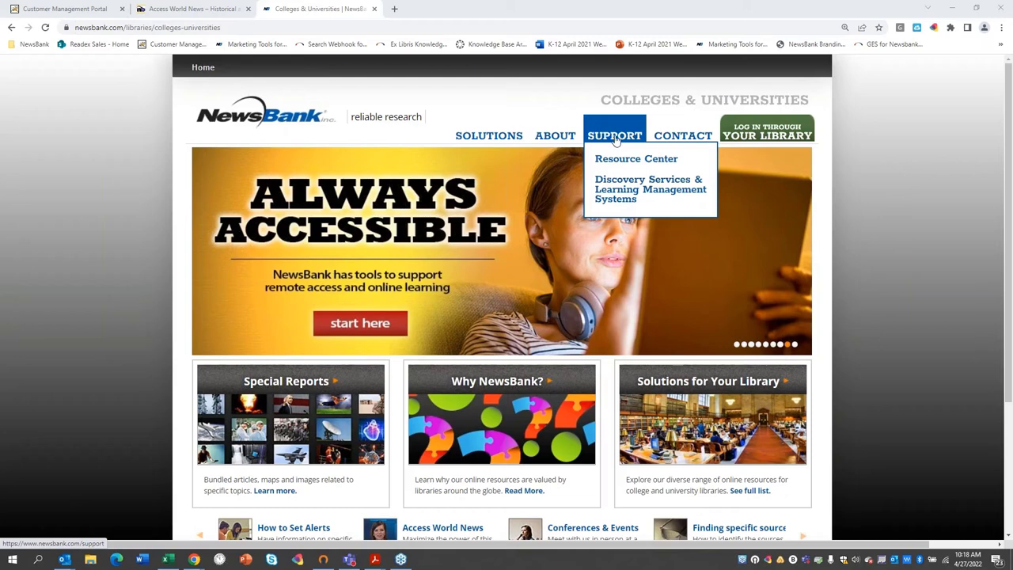
click(636, 159)
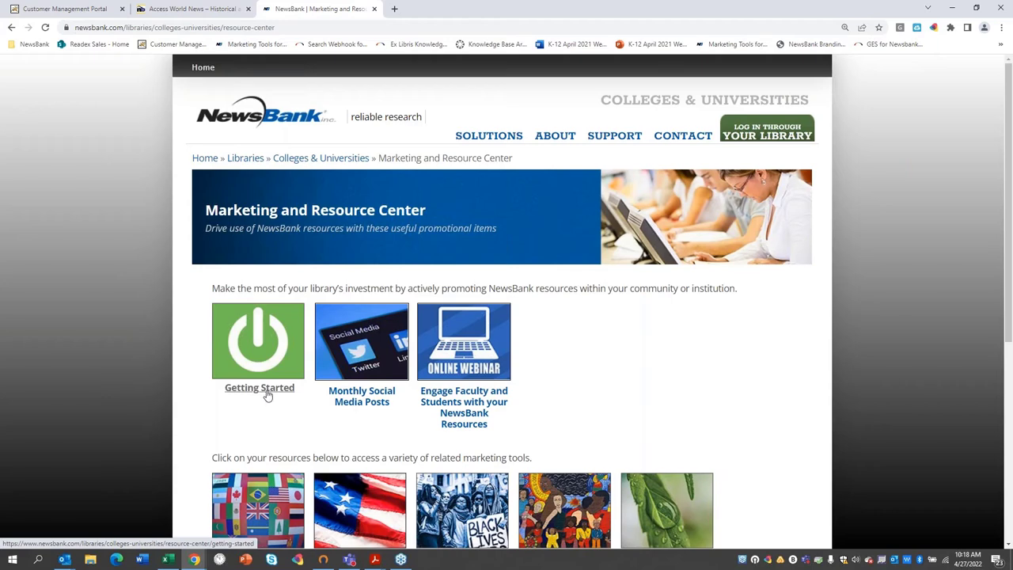
Look through the resource collections in the Marketing and Resource Center and open the marketing tools for Access World News
scroll(268, 395, down, 3)
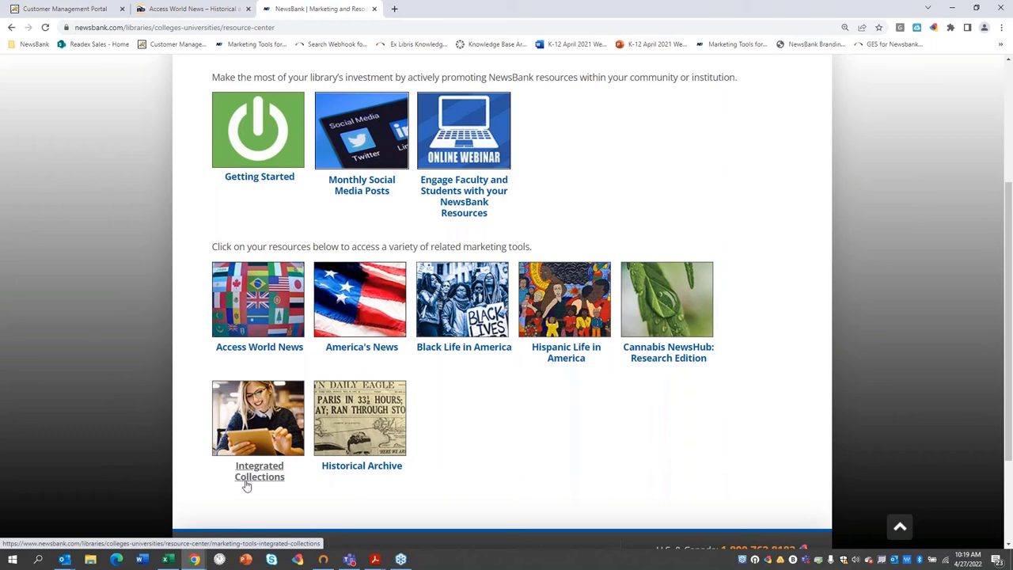
scroll(224, 484, up, 1)
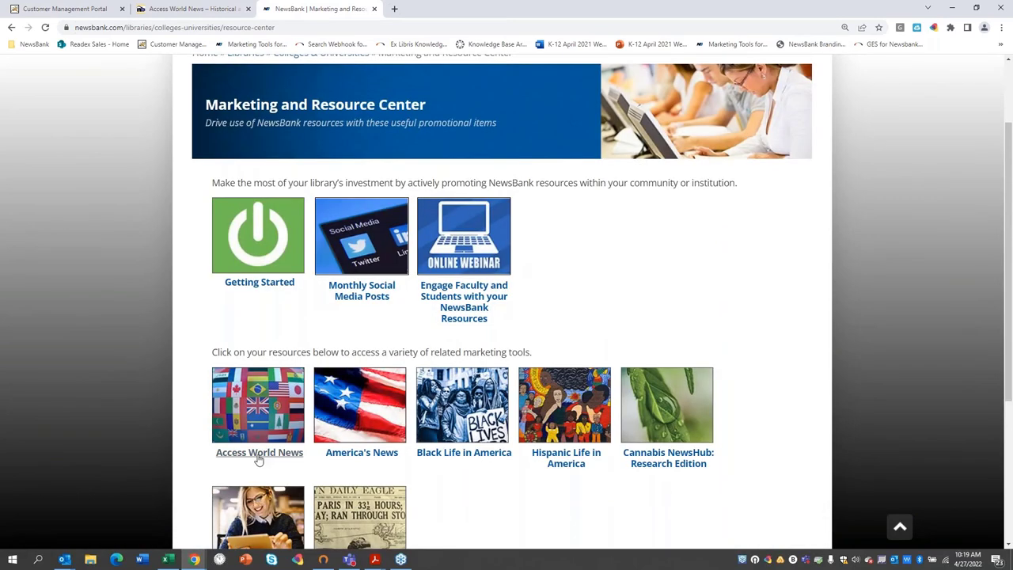
click(261, 454)
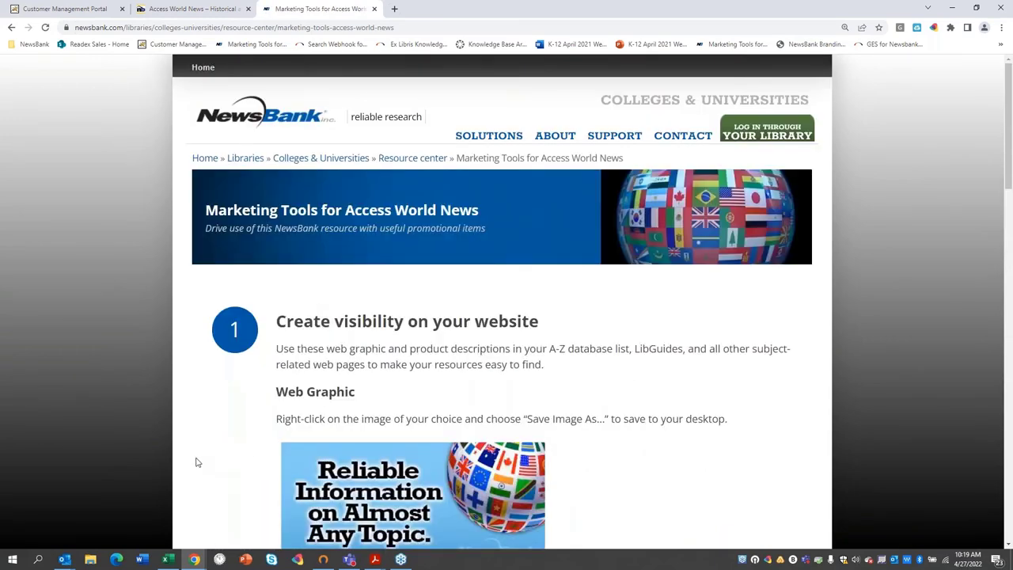
Examine the Access World News web graphic, the product descriptions, and the sections on learning about and promoting the resource
scroll(198, 462, down, 1)
scroll(198, 462, down, 1)
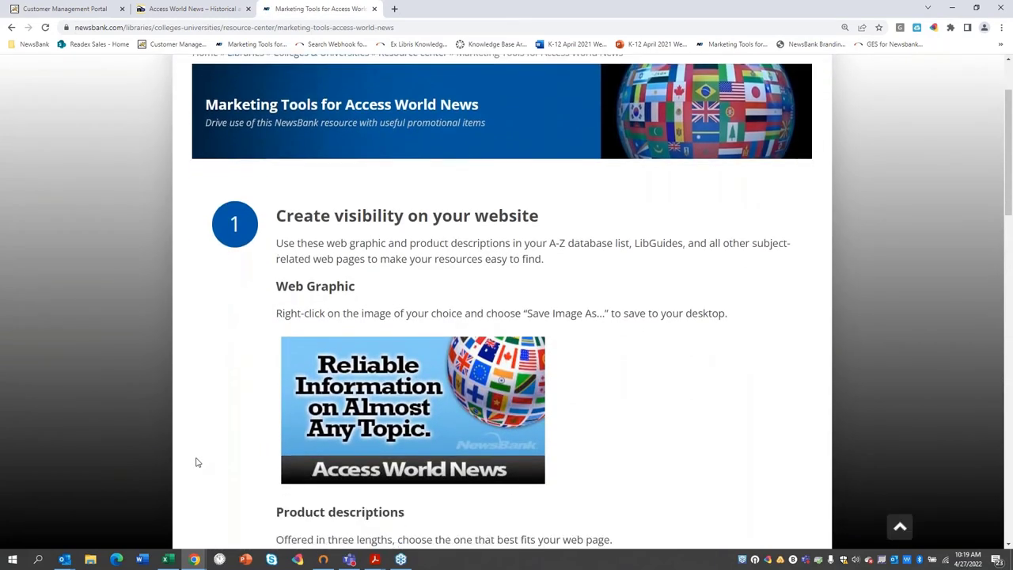
scroll(198, 462, down, 2)
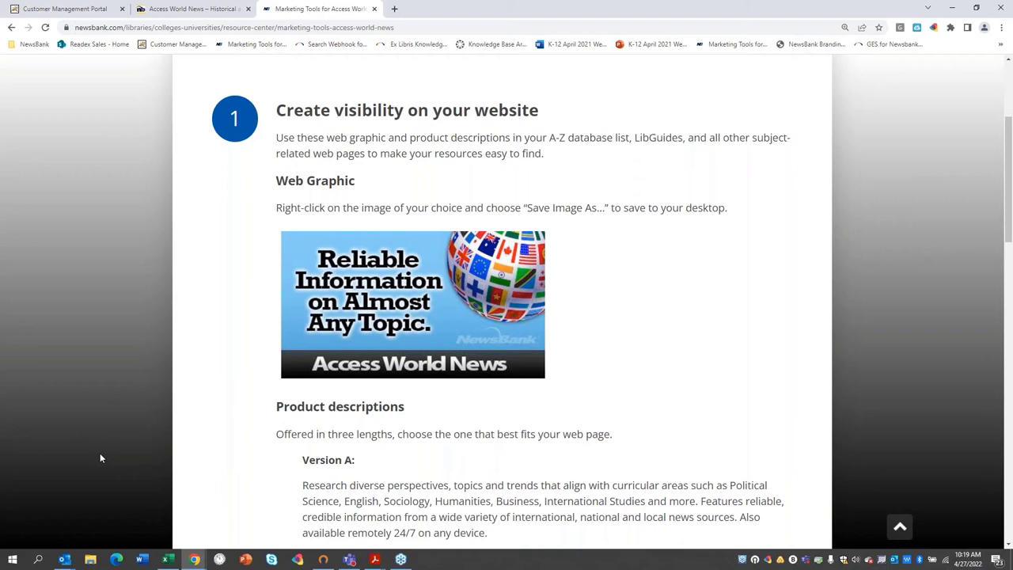
scroll(209, 431, down, 1)
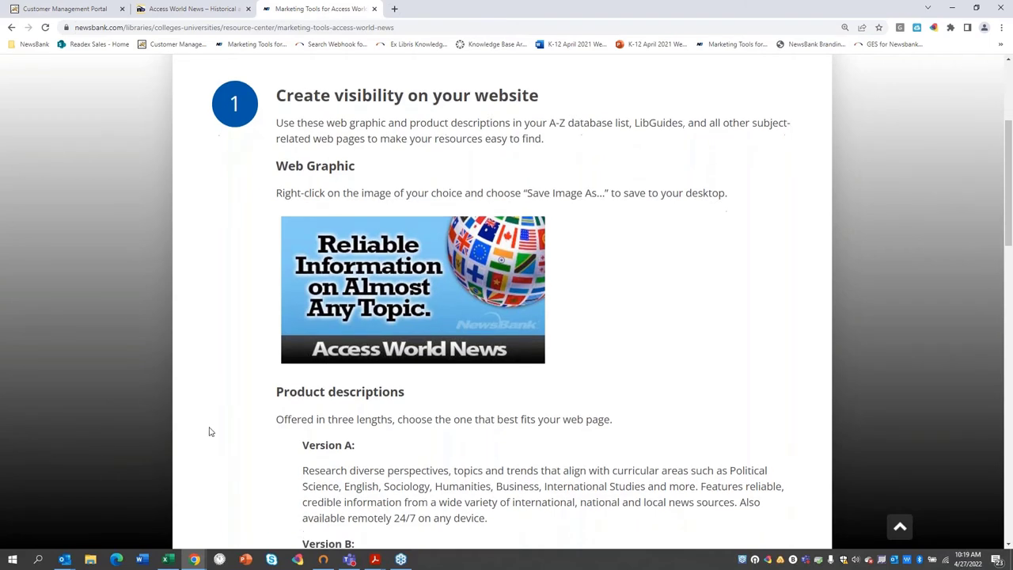
scroll(209, 431, down, 1)
scroll(210, 432, down, 1)
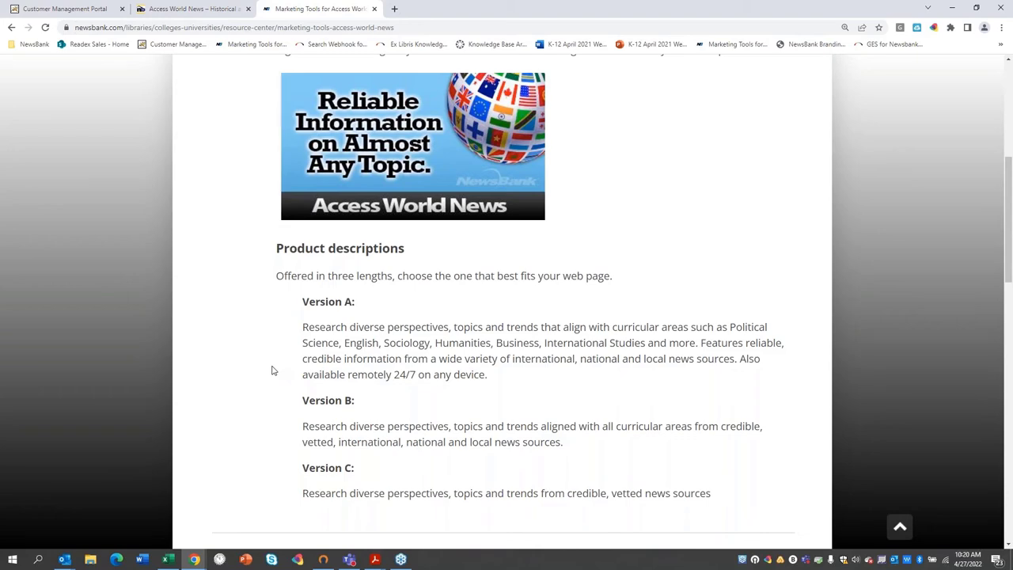
scroll(271, 370, down, 3)
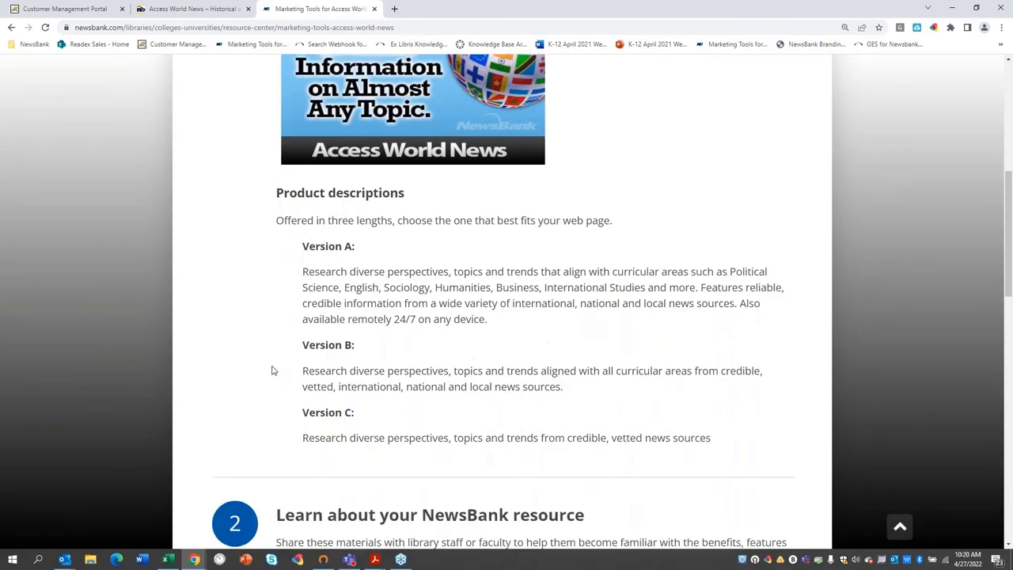
scroll(271, 370, down, 2)
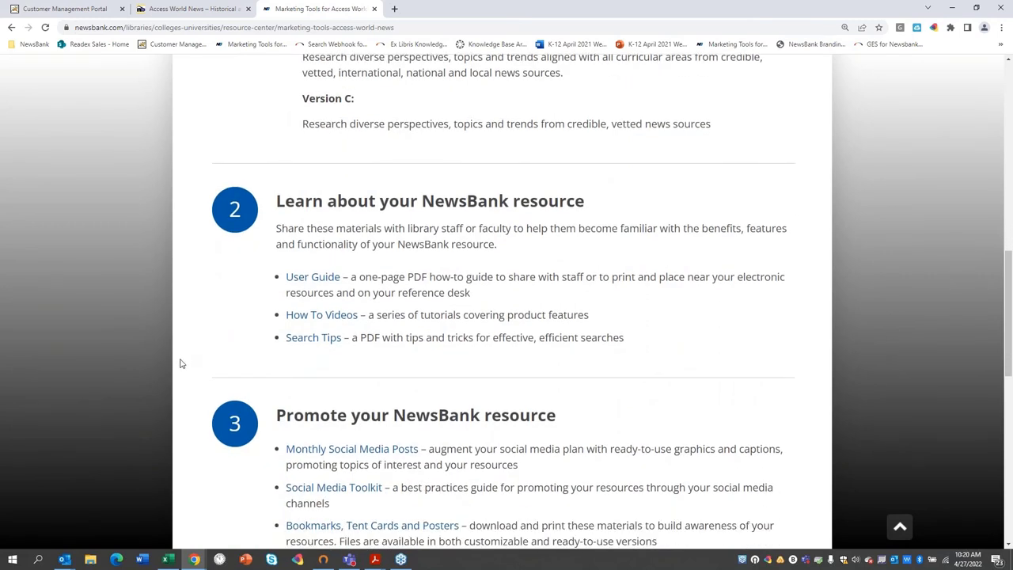
scroll(181, 363, down, 1)
scroll(180, 363, down, 1)
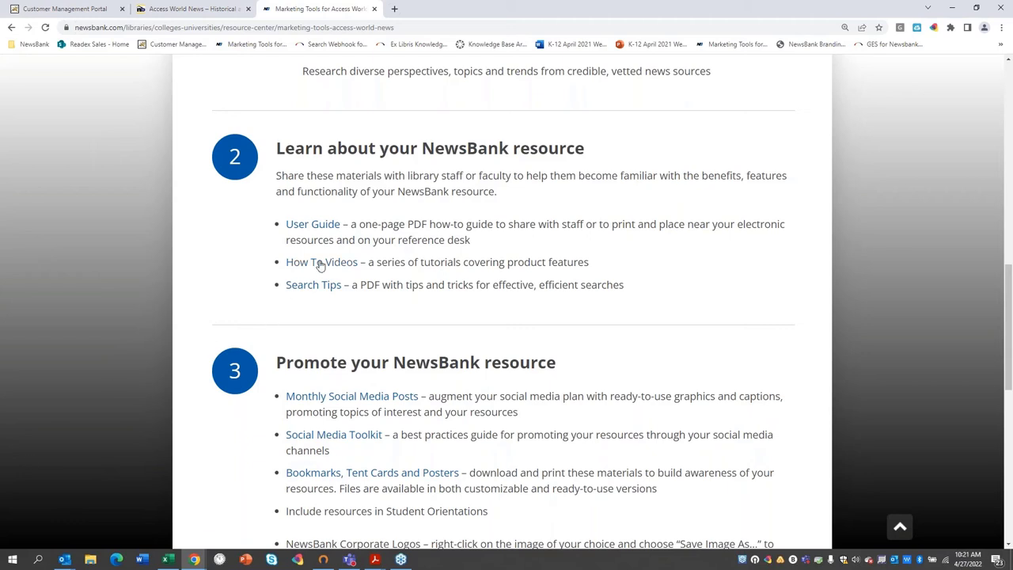
View the Monthly Social Media Posts page, including its previous posts and email sign-up form, and return to the marketing tools
click(335, 404)
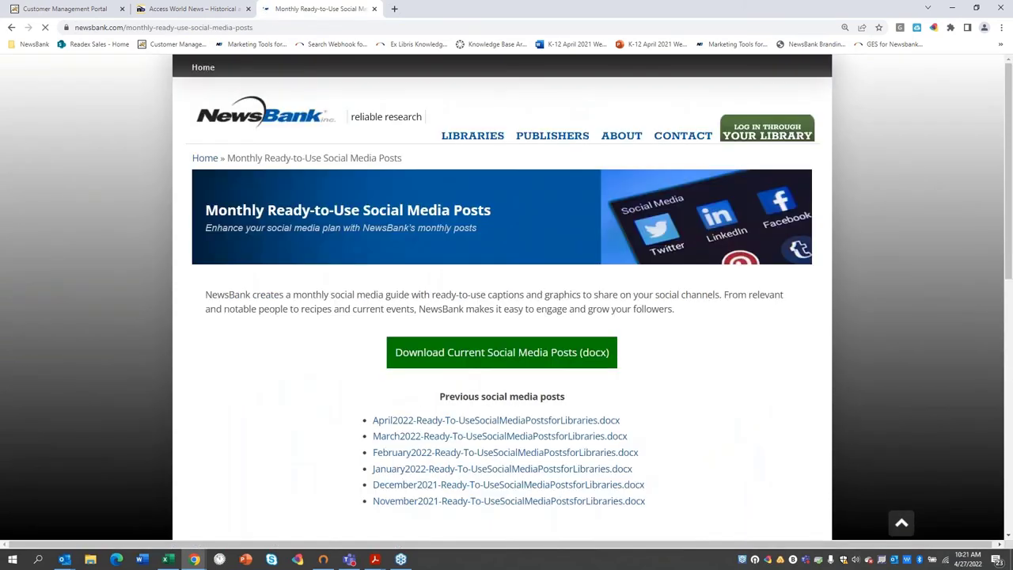
scroll(506, 316, down, 2)
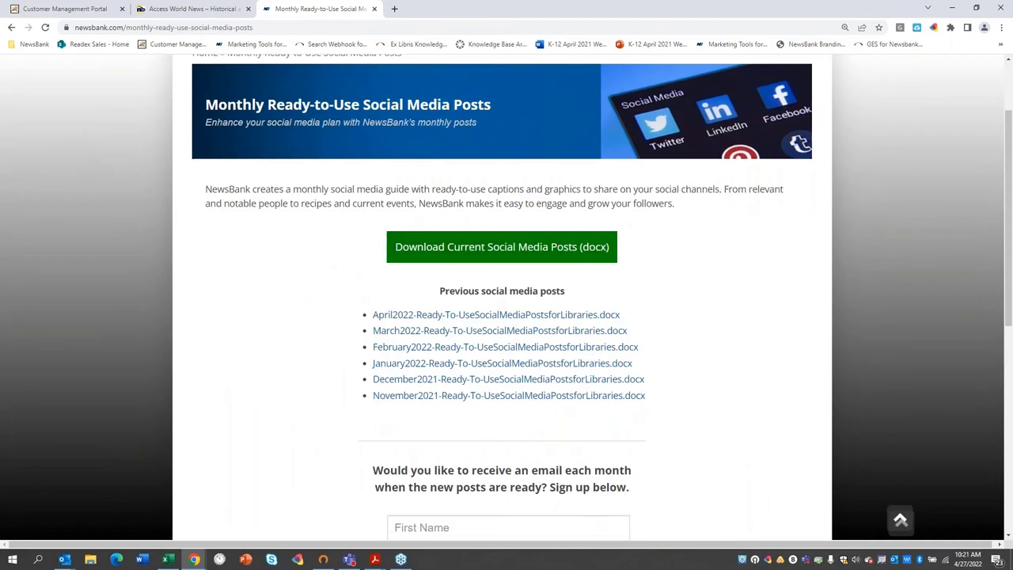
scroll(506, 316, down, 1)
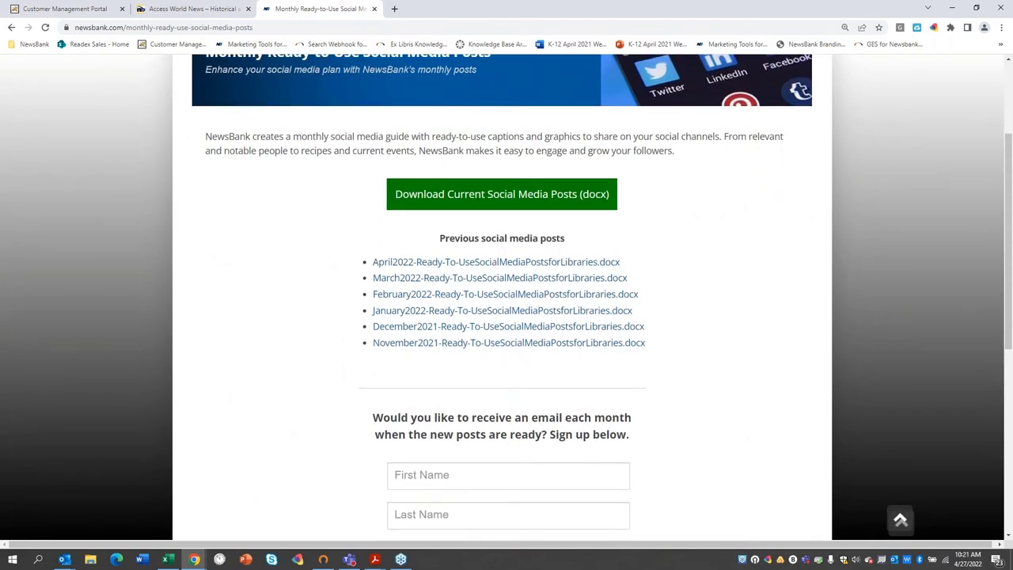
scroll(506, 317, down, 2)
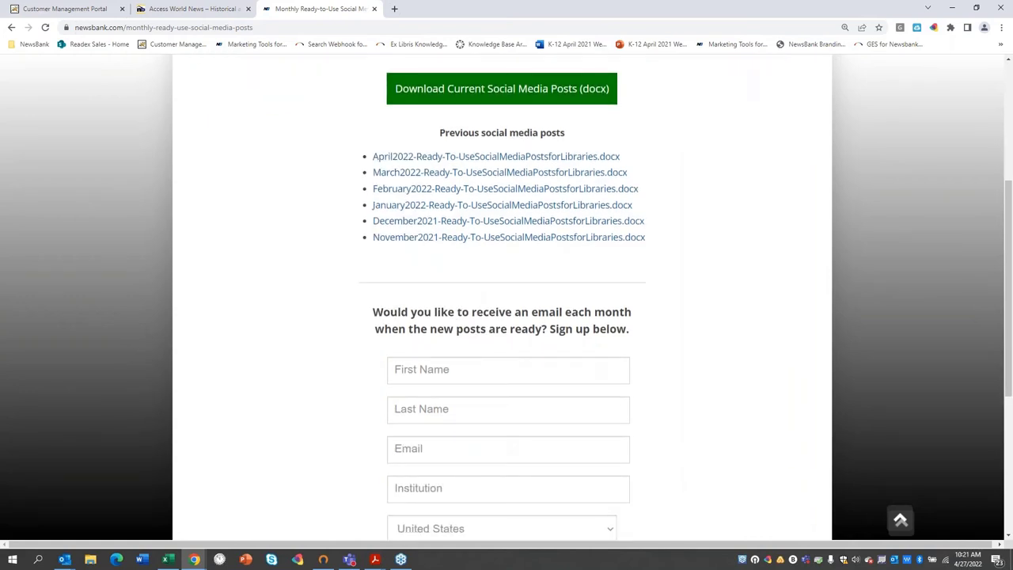
scroll(112, 55, up, 5)
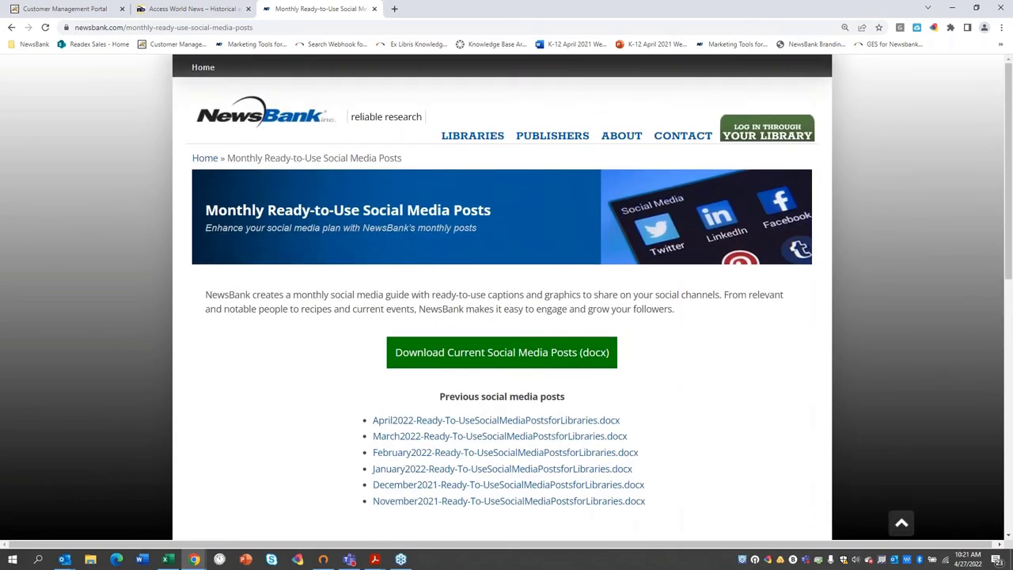
click(11, 27)
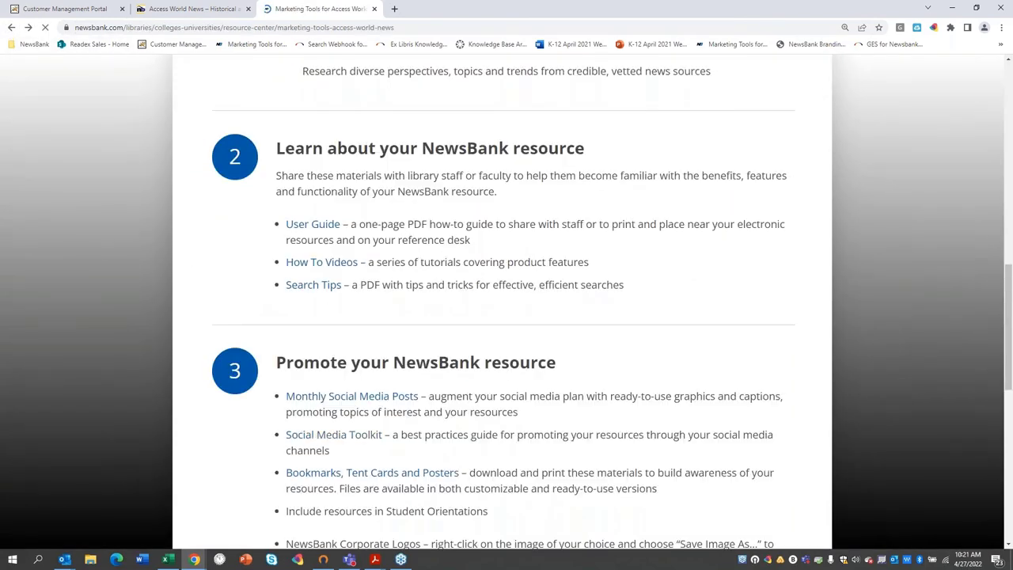
Browse the How To Videos in the Learning Center gallery and return to the Access World News marketing tools
click(328, 262)
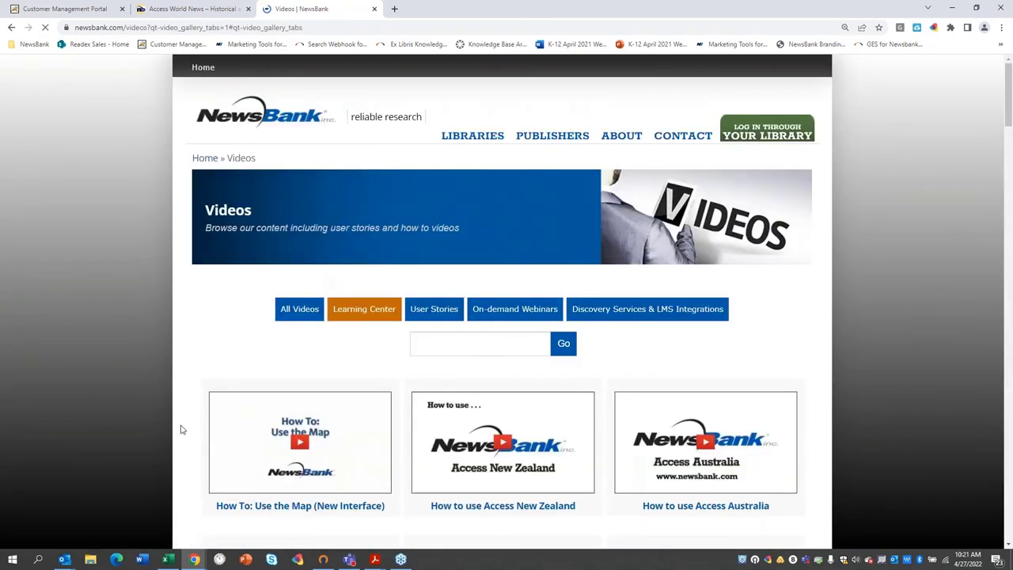
scroll(180, 430, down, 3)
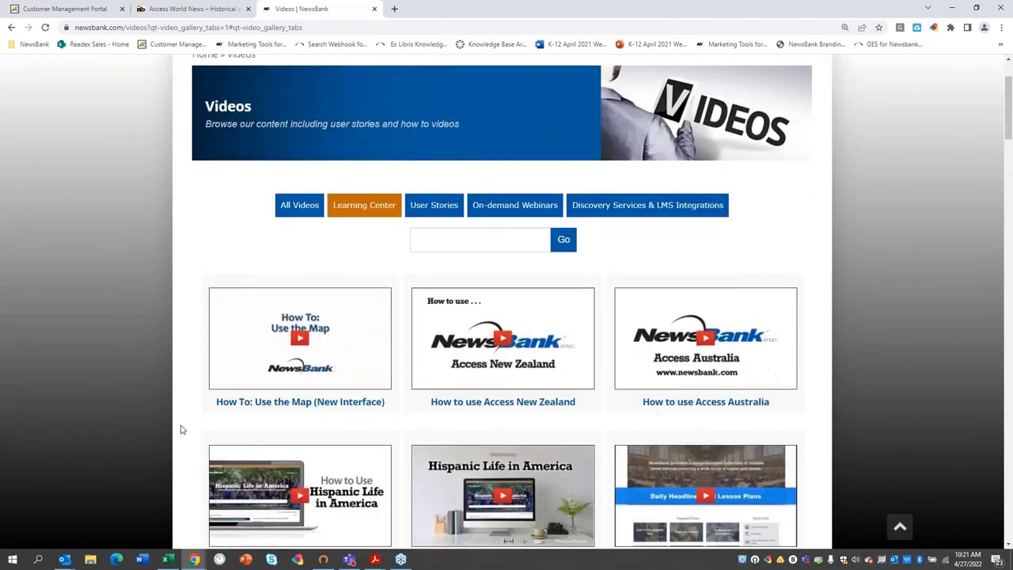
scroll(181, 430, down, 6)
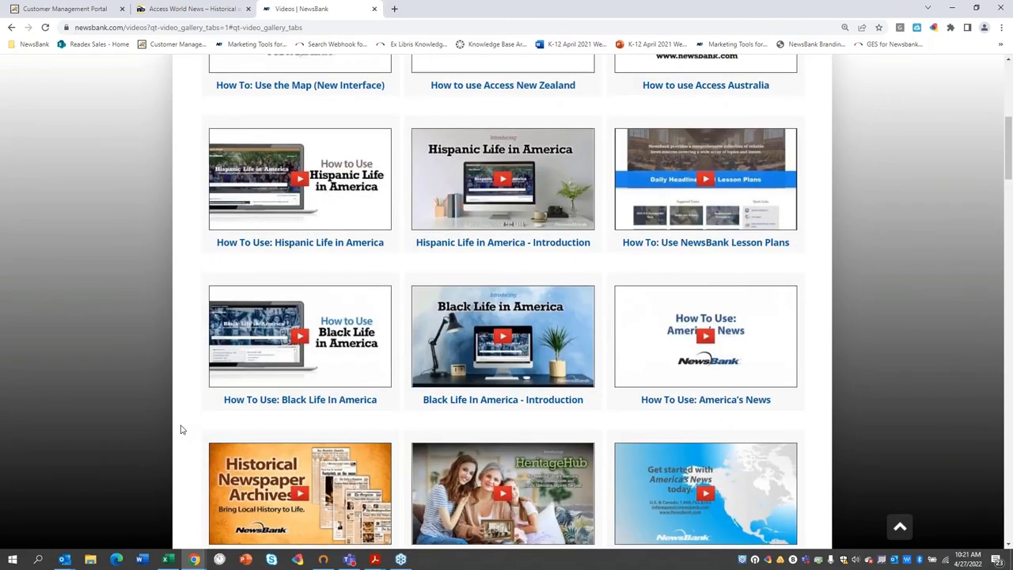
scroll(180, 430, down, 1)
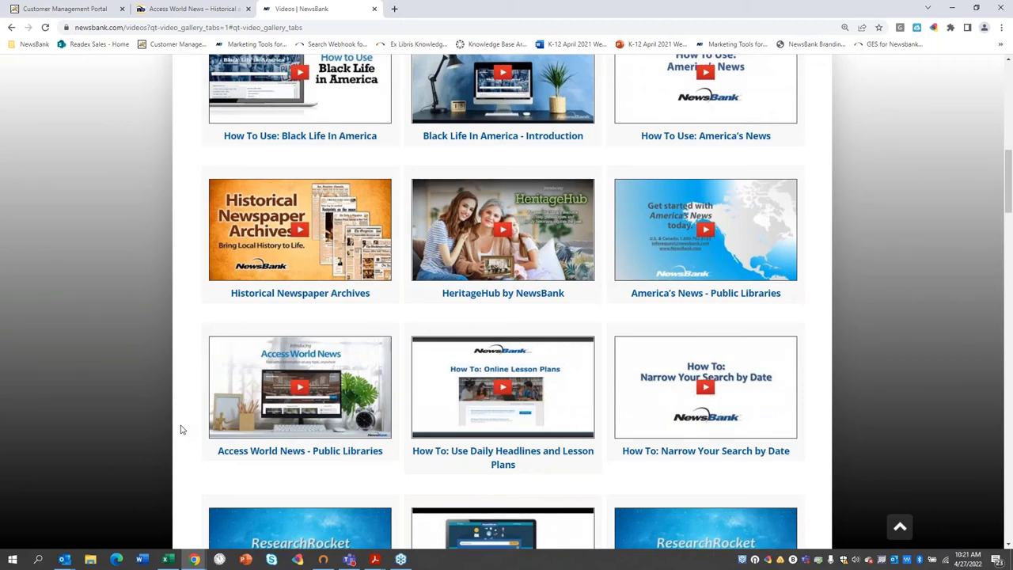
scroll(180, 430, up, 5)
scroll(181, 430, up, 4)
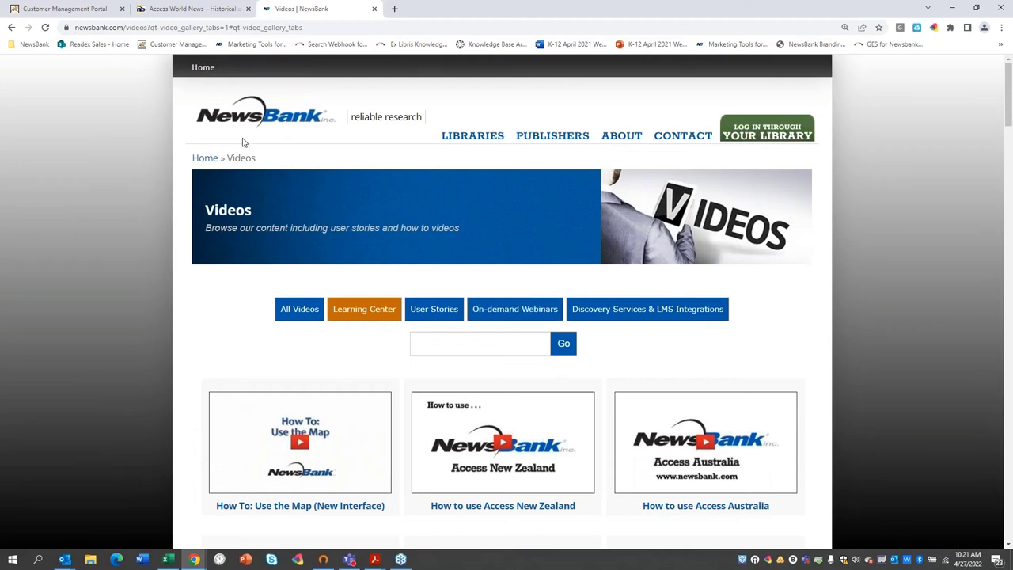
click(12, 27)
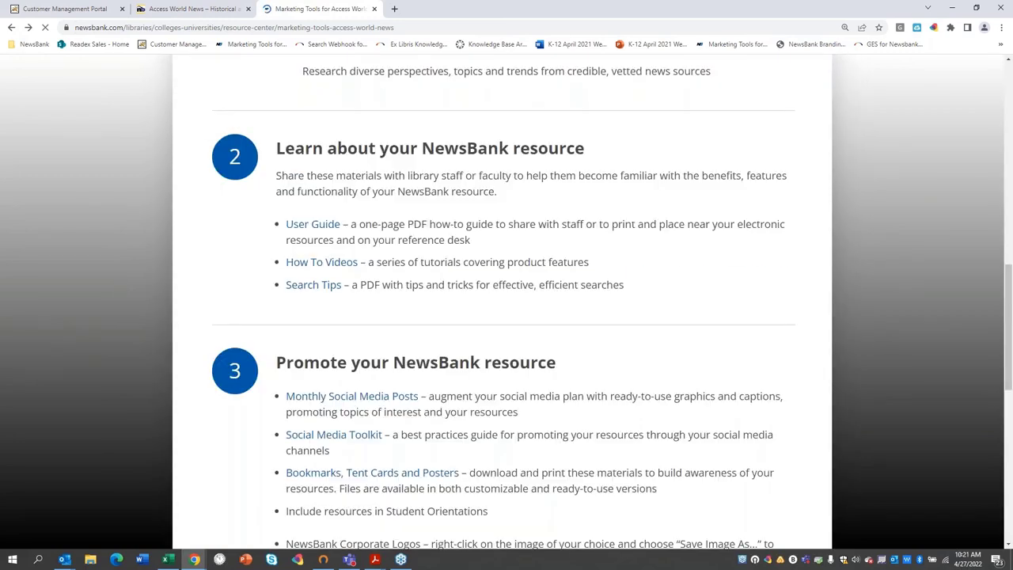
Open the Discovery Services & Learning Management Systems support page and view the Primo and EBSCO integration guides
scroll(630, 213, up, 10)
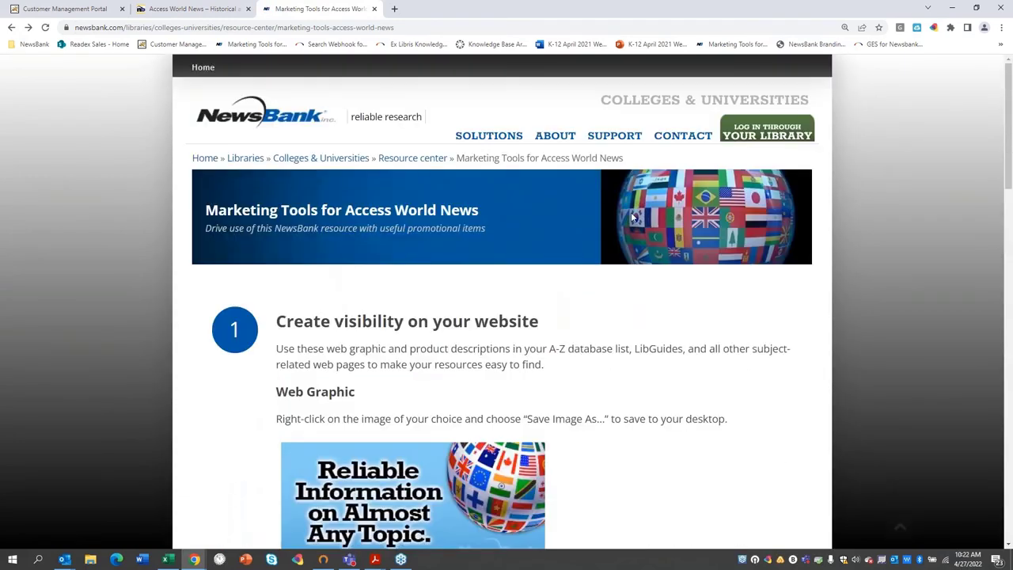
mouse_move(605, 137)
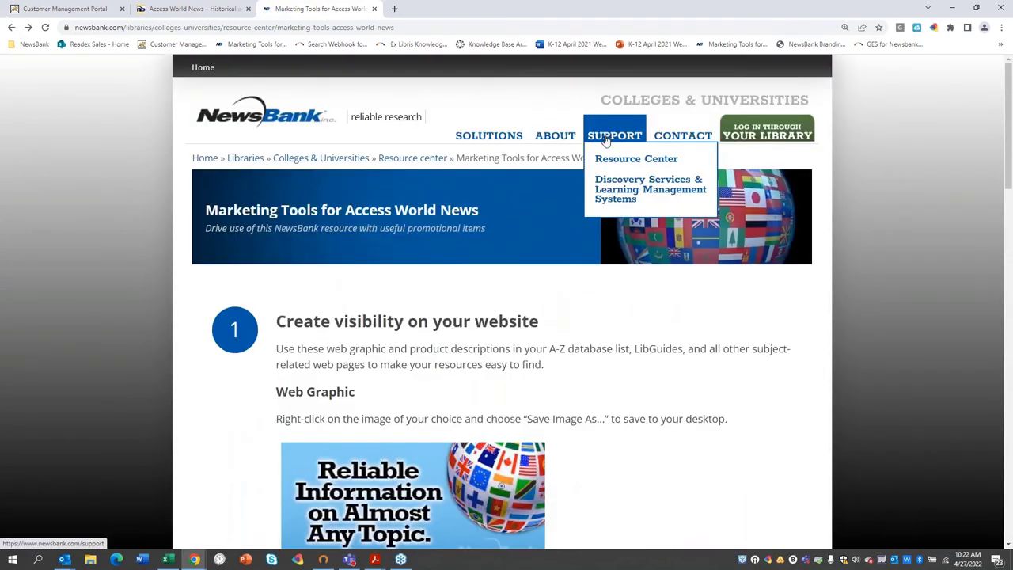
click(611, 195)
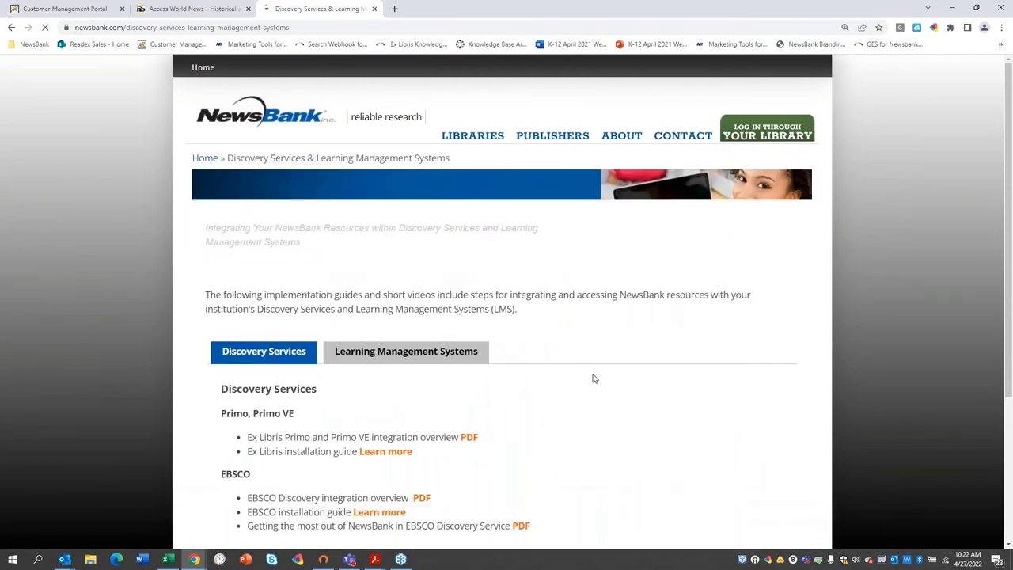
scroll(589, 398, down, 2)
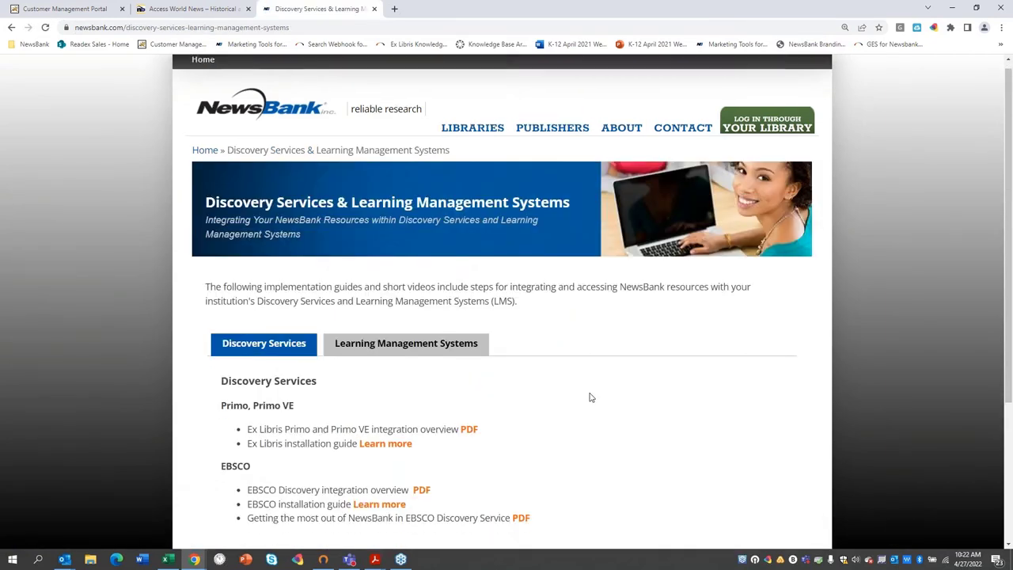
scroll(590, 397, down, 2)
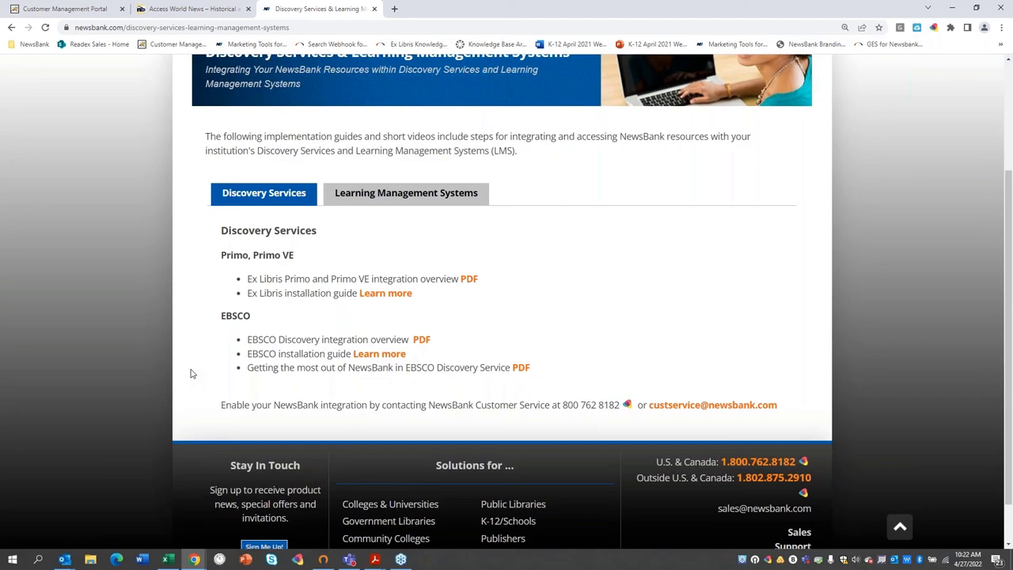
View the Learning Management Systems guides for Blackboard Learn, Canvas and Google Classroom
click(372, 197)
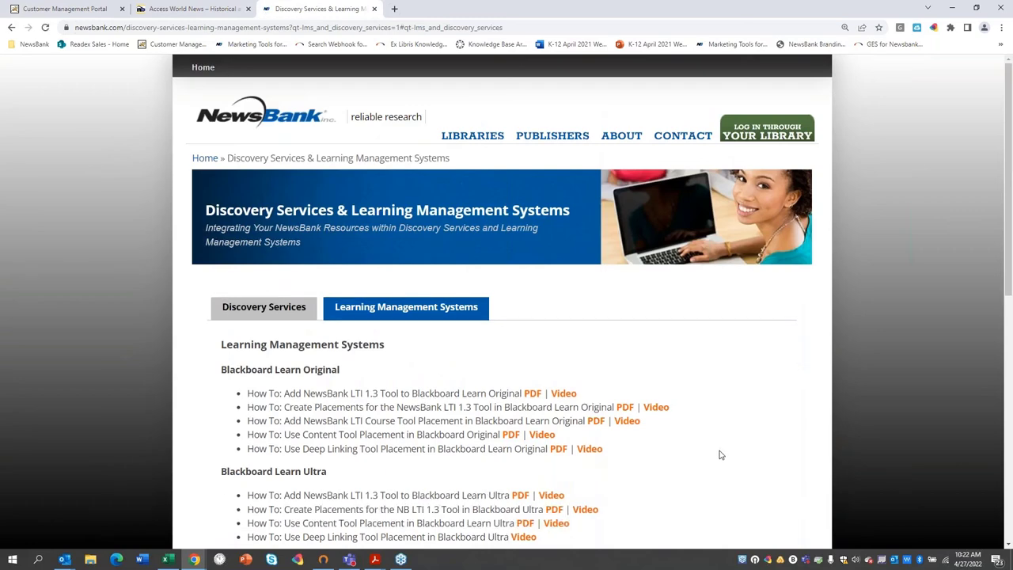
scroll(720, 455, down, 3)
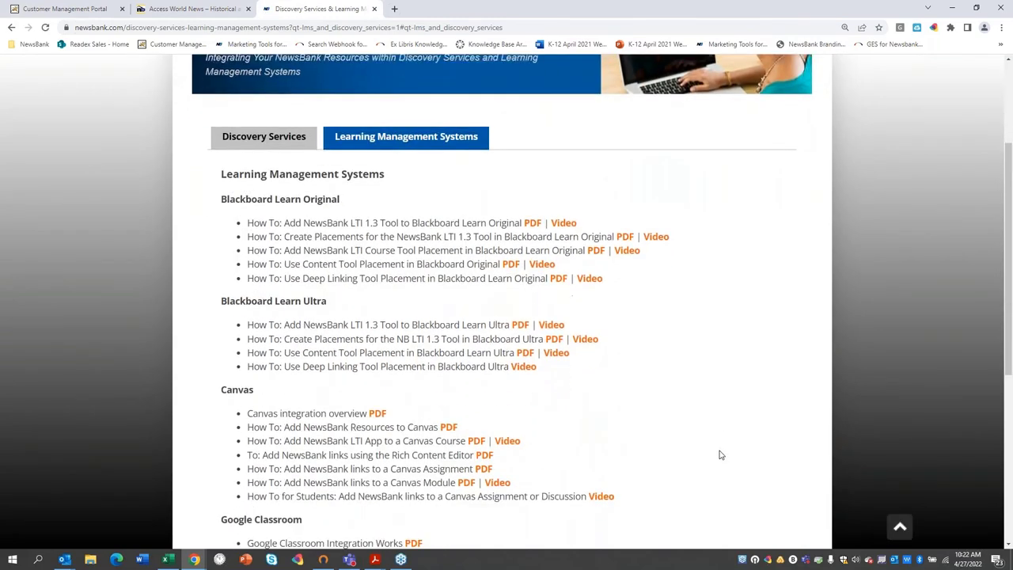
scroll(720, 455, up, 1)
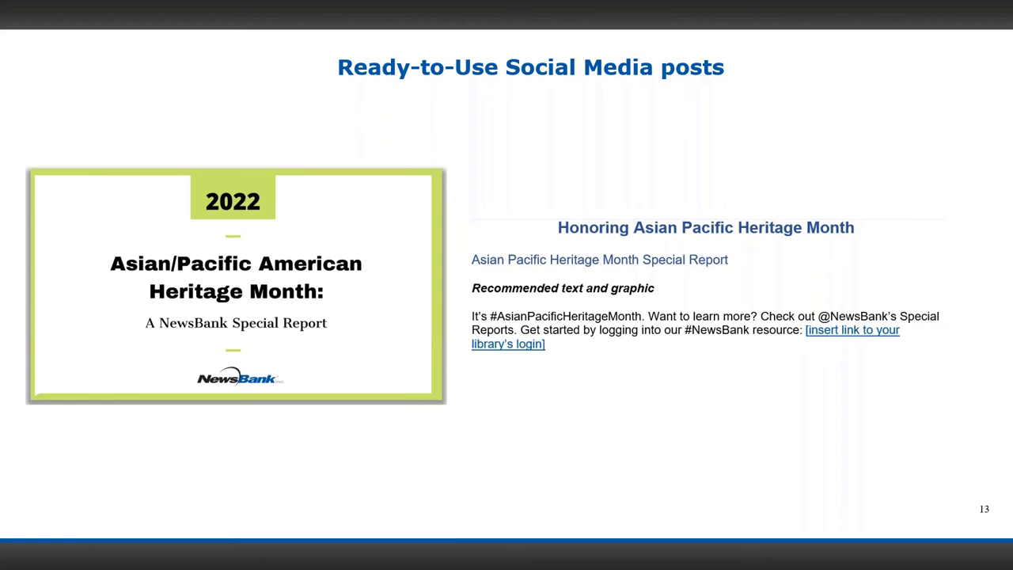
key(Right)
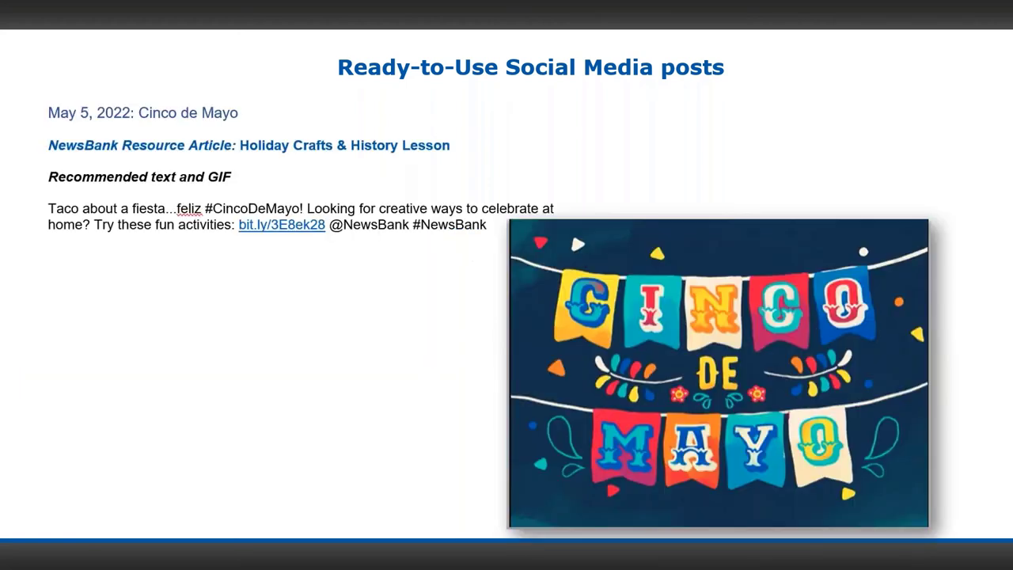